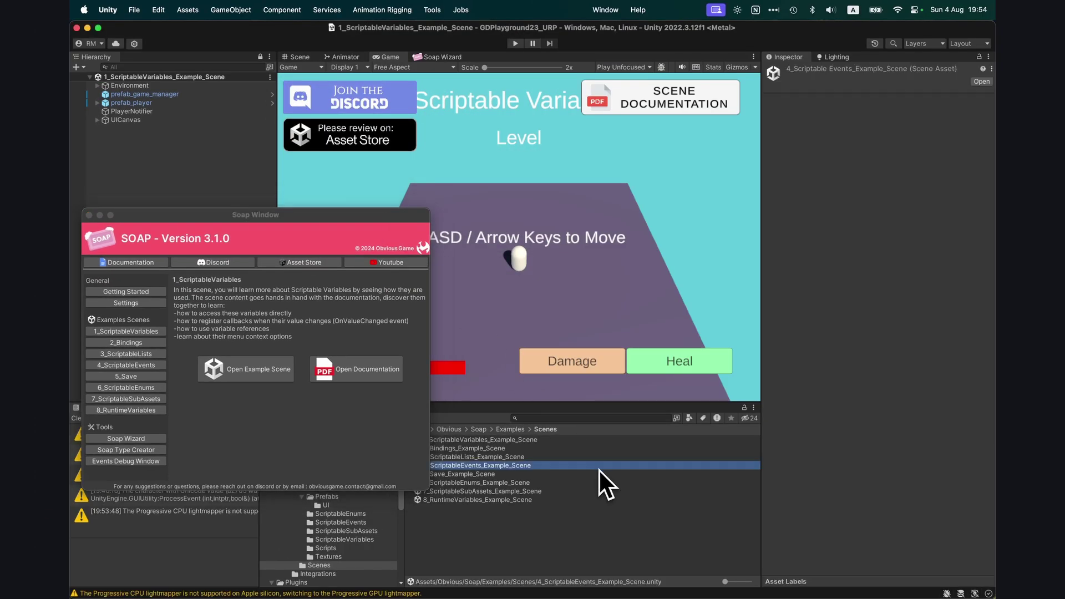
# Advance the SOAP slide deck to the 'Scriptable Variables' slide (2 of 21)
pyautogui.moveTo(413, 210); pyautogui.dragTo(445, 220)
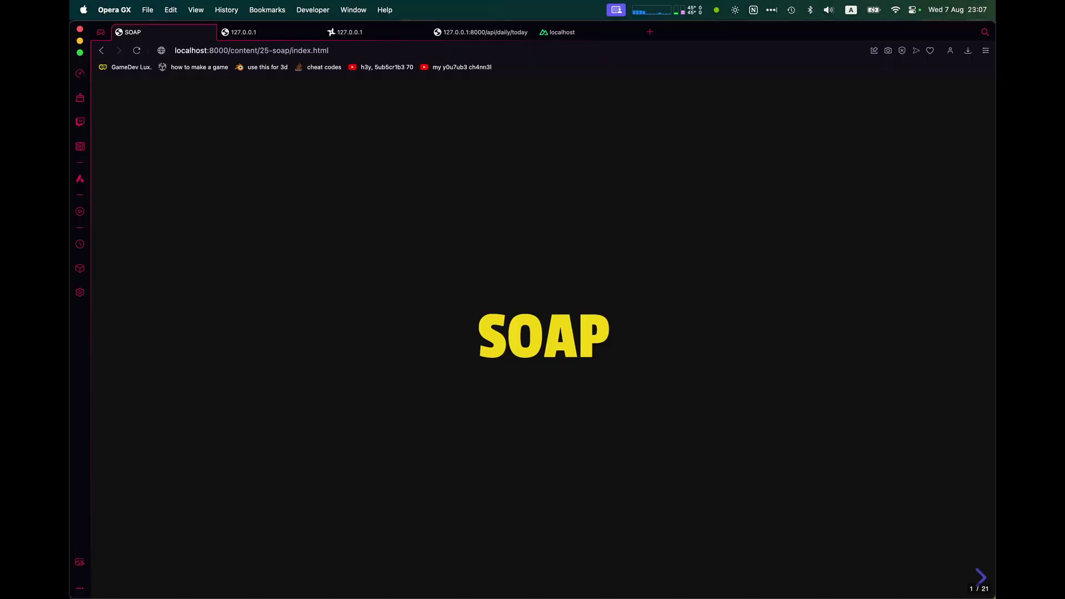
pyautogui.press('Right')
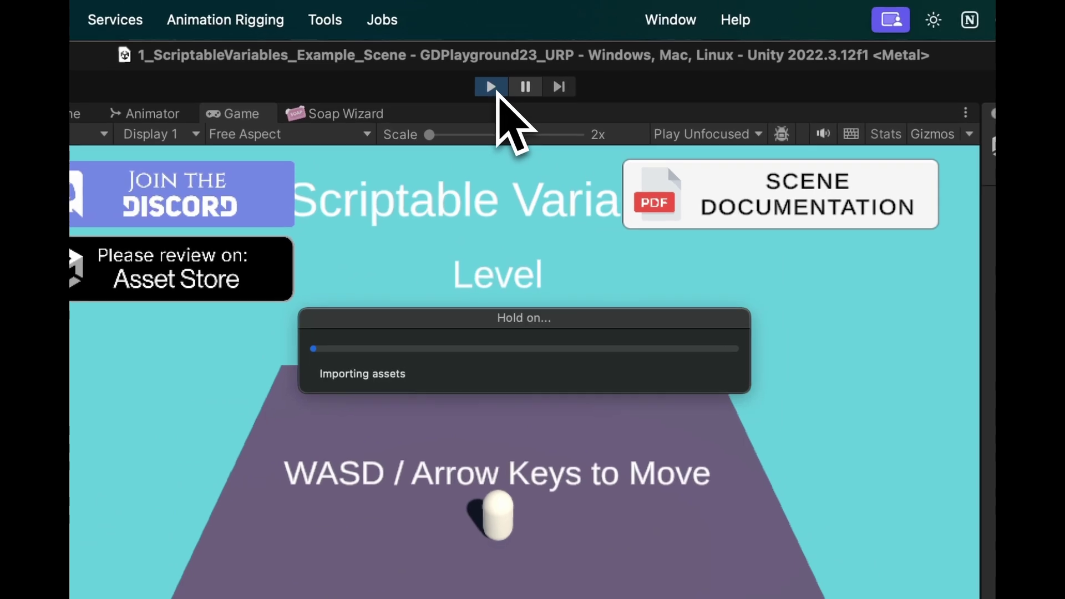
# Damage the player in Play mode, then set the playerHealth variable's Value to 100
pyautogui.click(573, 364)
pyautogui.click(572, 364)
pyautogui.click(573, 365)
pyautogui.click(885, 132)
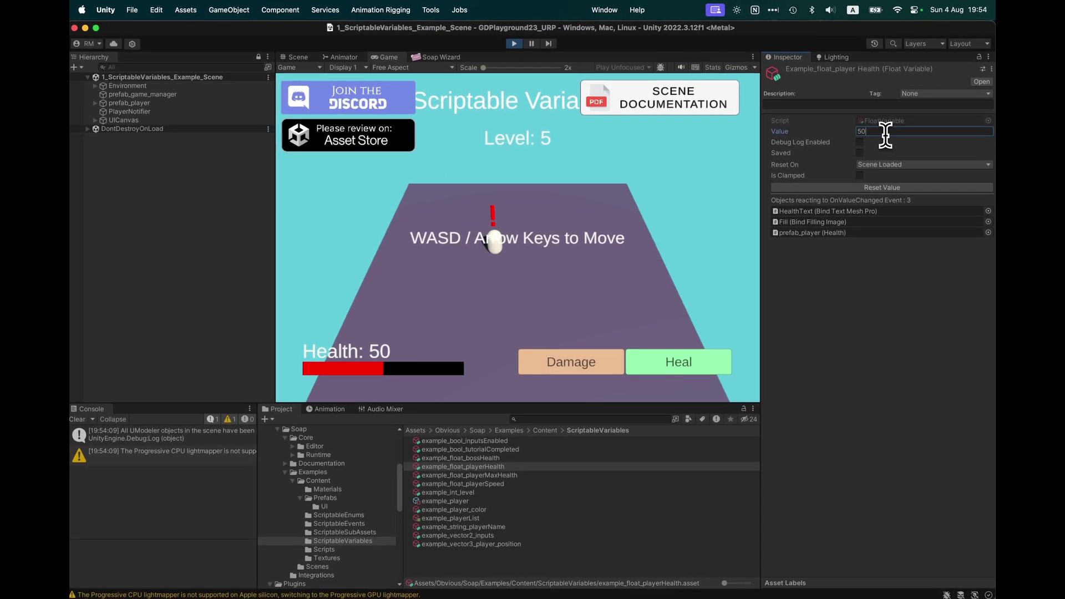
pyautogui.write('100')
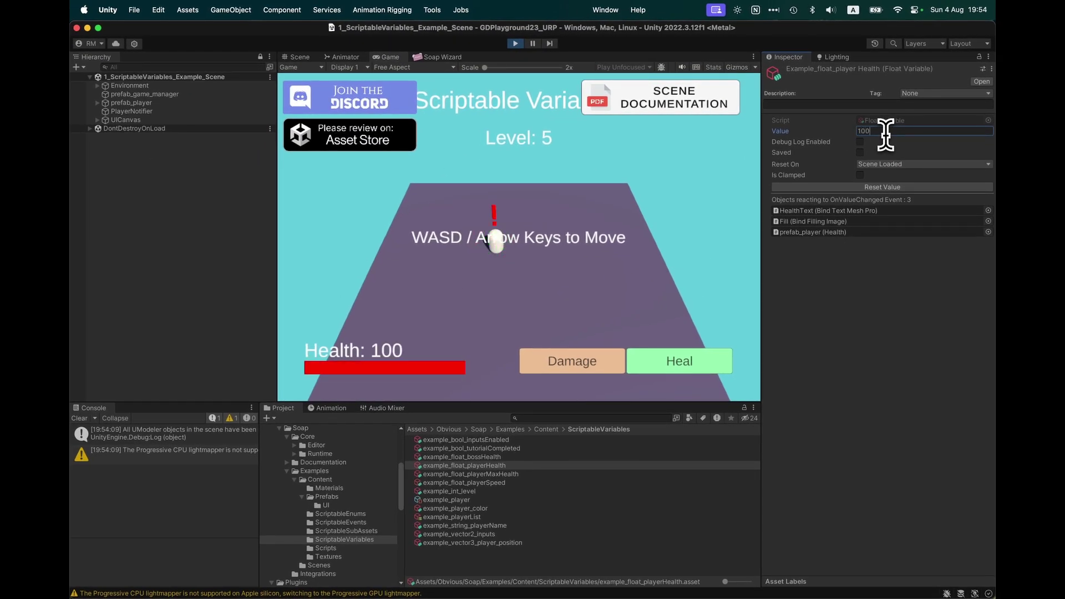
pyautogui.write('00')
pyautogui.press('BackSpace')
pyautogui.press('BackSpace')
pyautogui.press('BackSpace')
pyautogui.write('0')
pyautogui.click(869, 327)
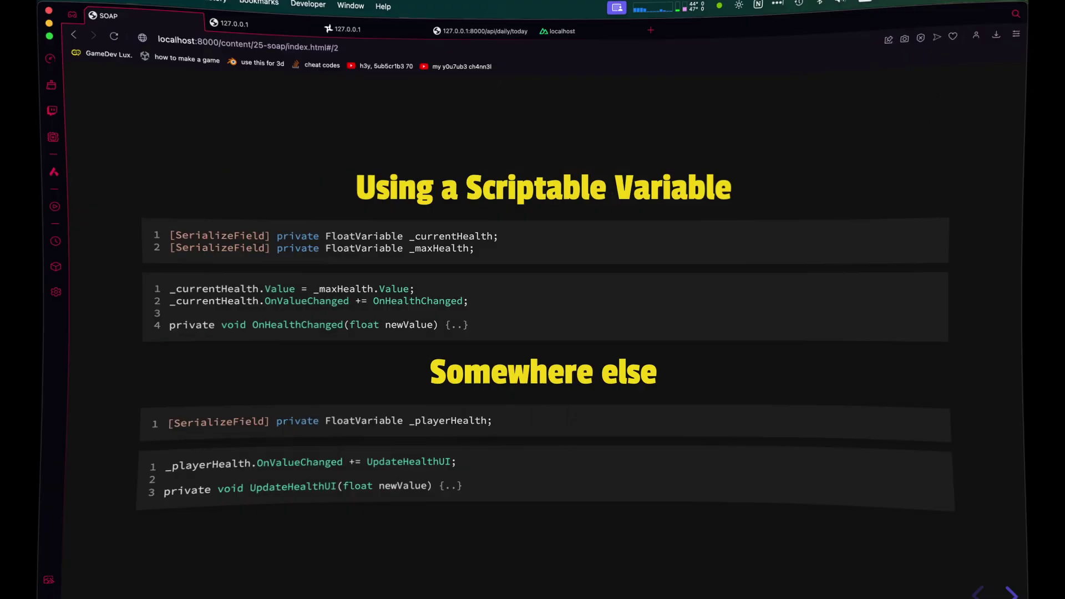
# Advance the slides to 'Example: Armor' (5 of 21)
pyautogui.press('Right')
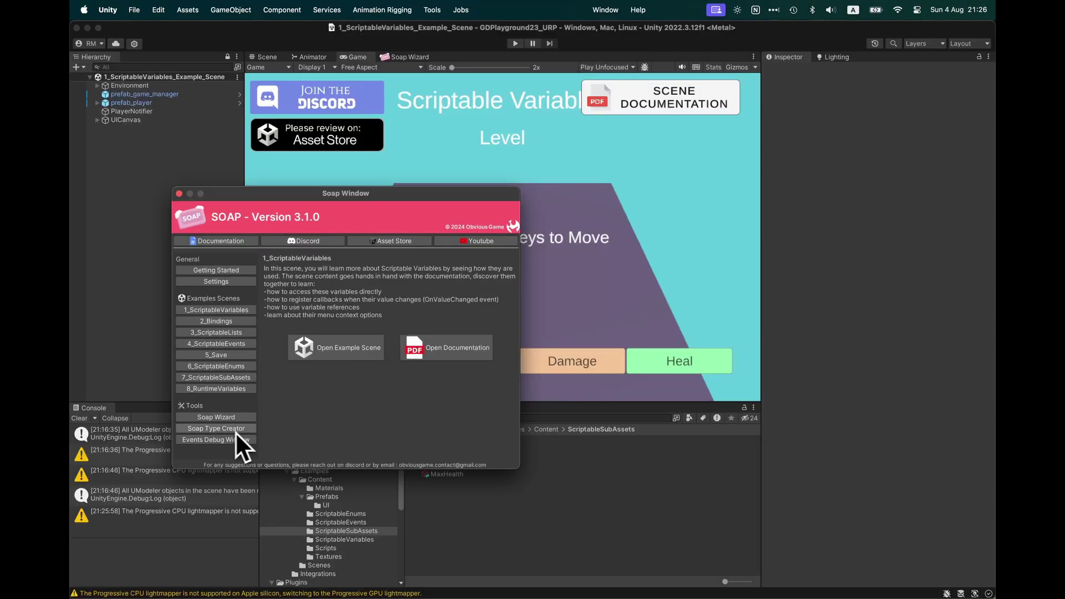
# Launch the Soap Type Creator from the Soap Window's Type Creator page
pyautogui.click(237, 430)
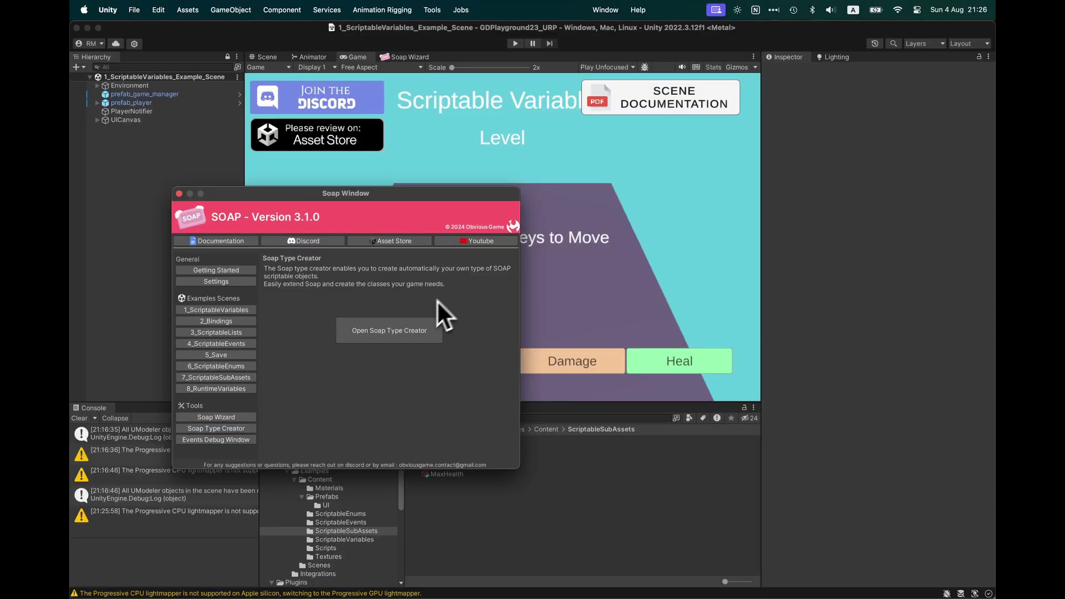
pyautogui.click(409, 320)
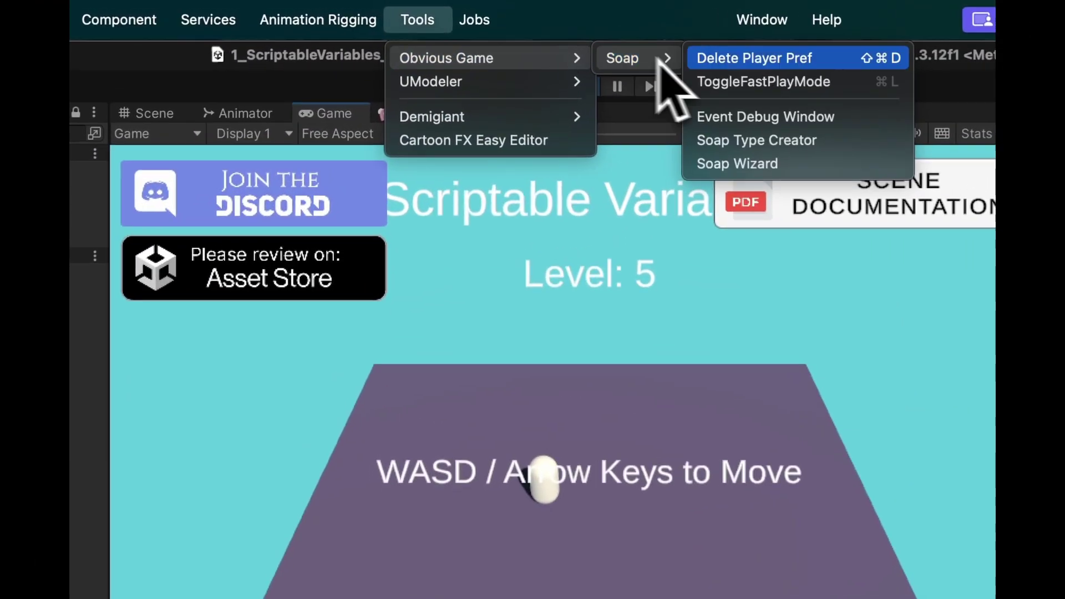
# In the Soap Wizard, filter Tags to Everything and select example_float_playerHealth
pyautogui.click(758, 163)
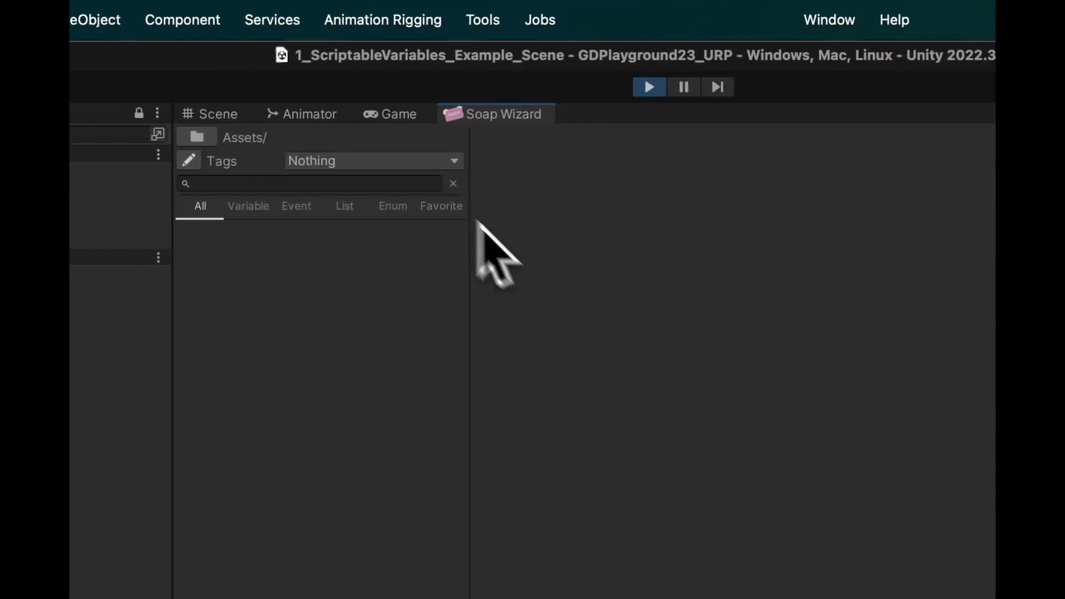
pyautogui.click(422, 161)
pyautogui.click(349, 201)
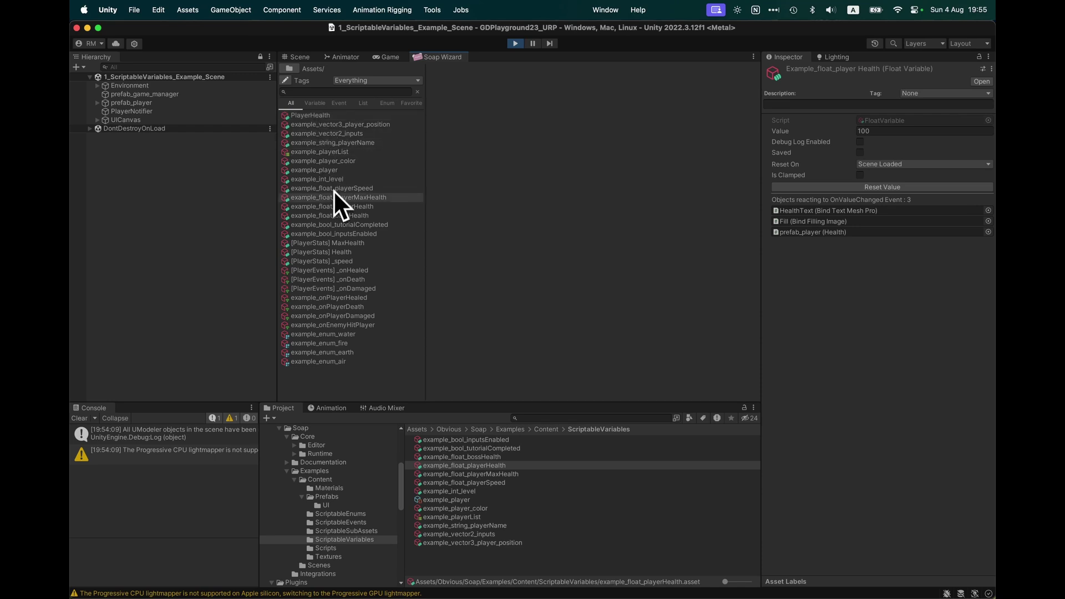
pyautogui.click(329, 207)
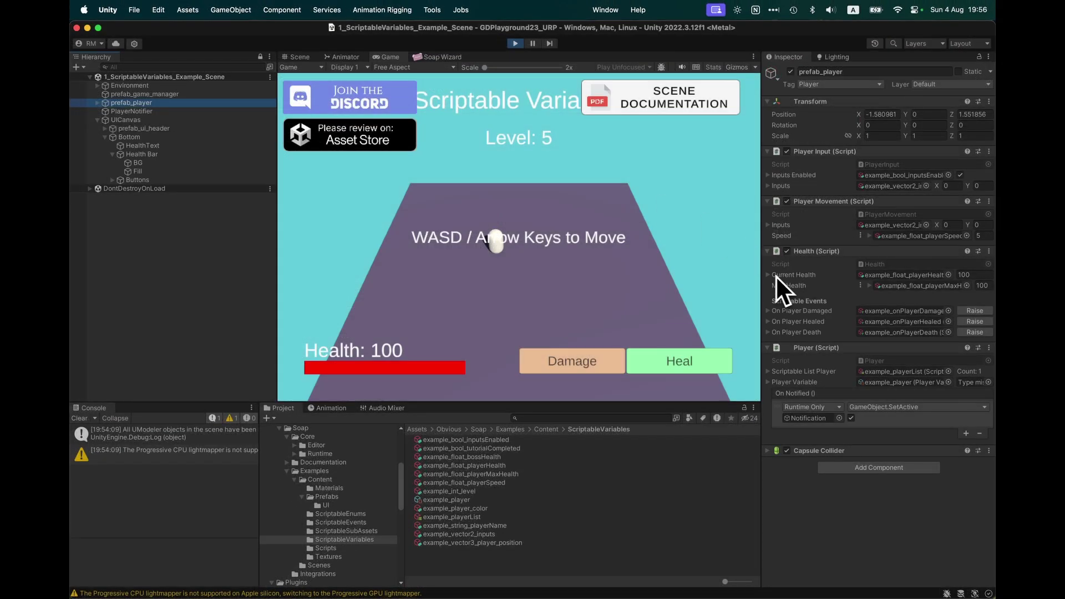
# Expand Current Health on prefab_player and inspect the HealthText object bound to it
pyautogui.click(769, 275)
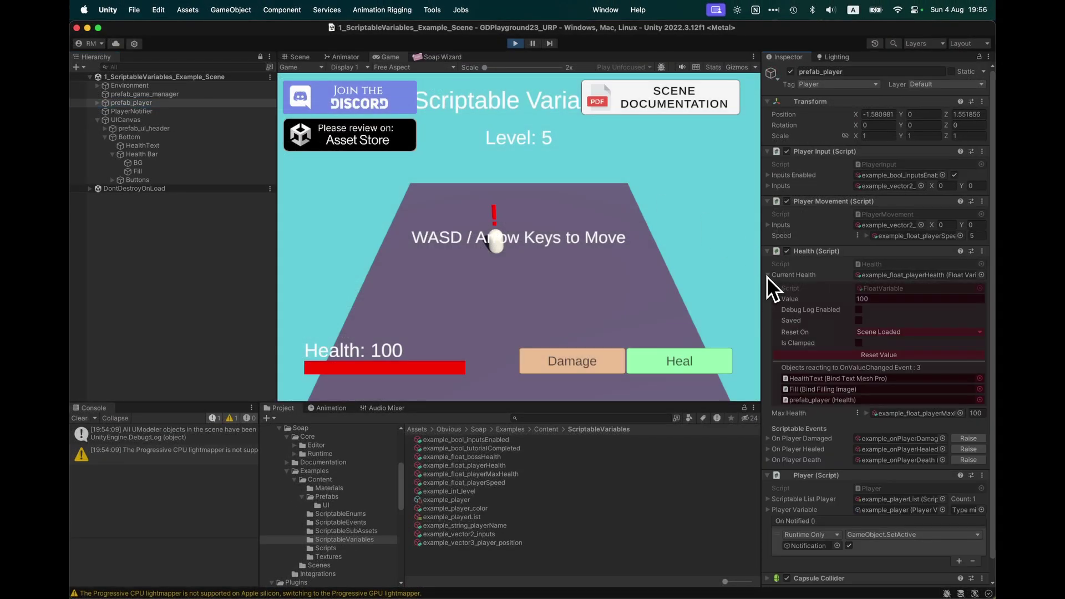
pyautogui.click(815, 380)
pyautogui.click(145, 146)
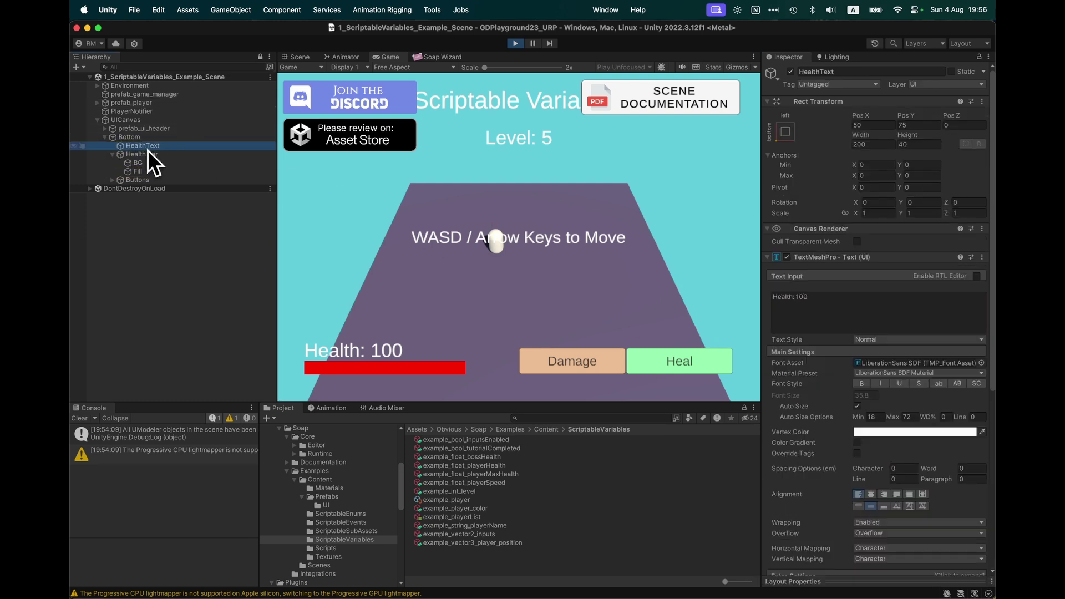
pyautogui.scroll(-5, 865, 341)
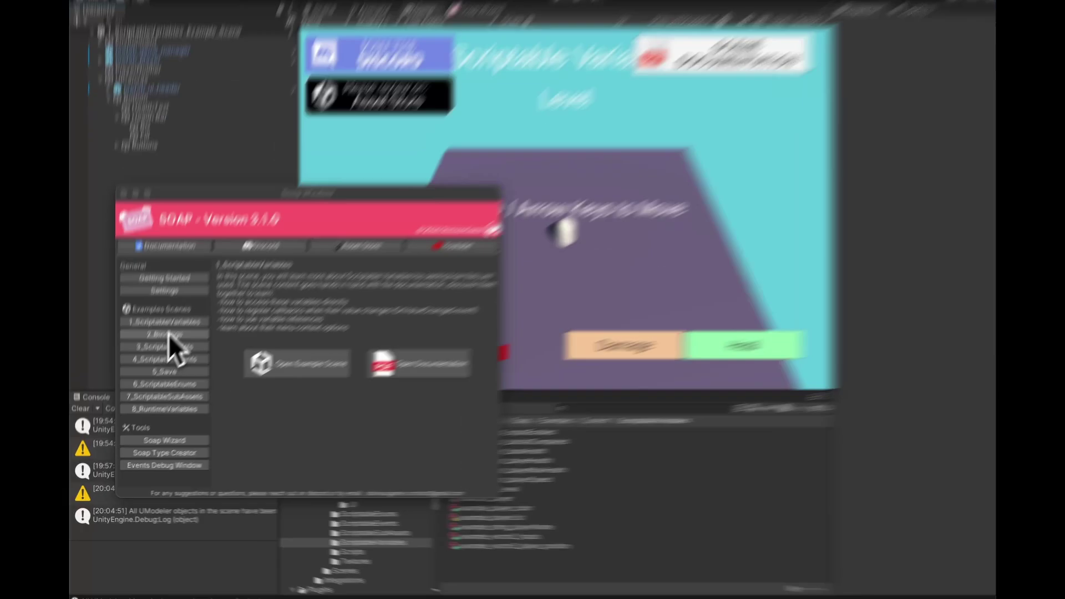
# Go to the Bindings code slide, slide 7 of 21
pyautogui.click(168, 334)
pyautogui.click(291, 366)
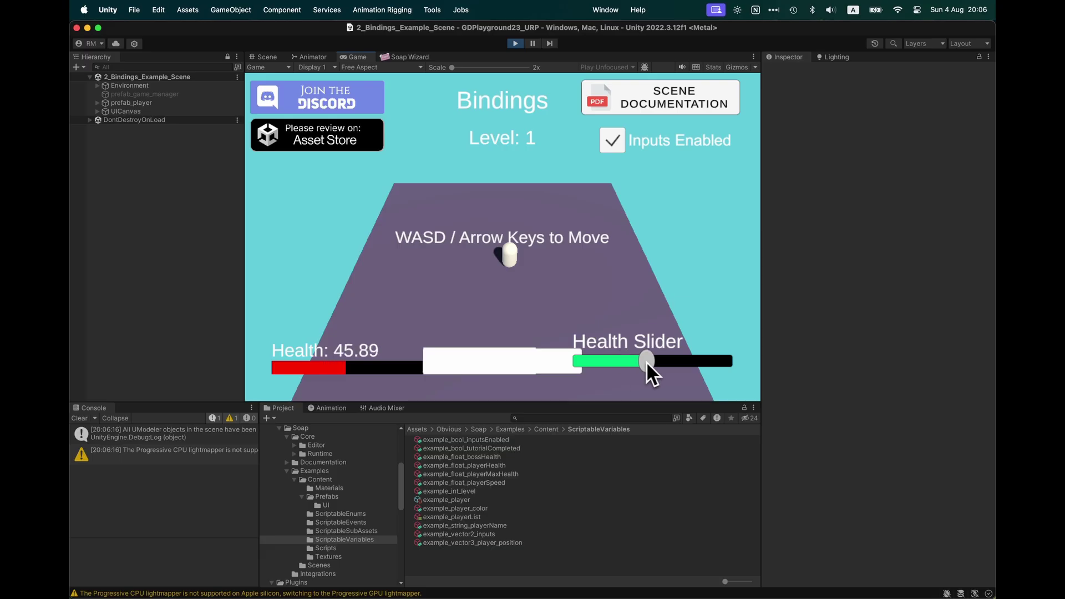
# Lower health with the in-game Health Slider, enter 30, then raise it again
pyautogui.moveTo(696, 364); pyautogui.dragTo(611, 366)
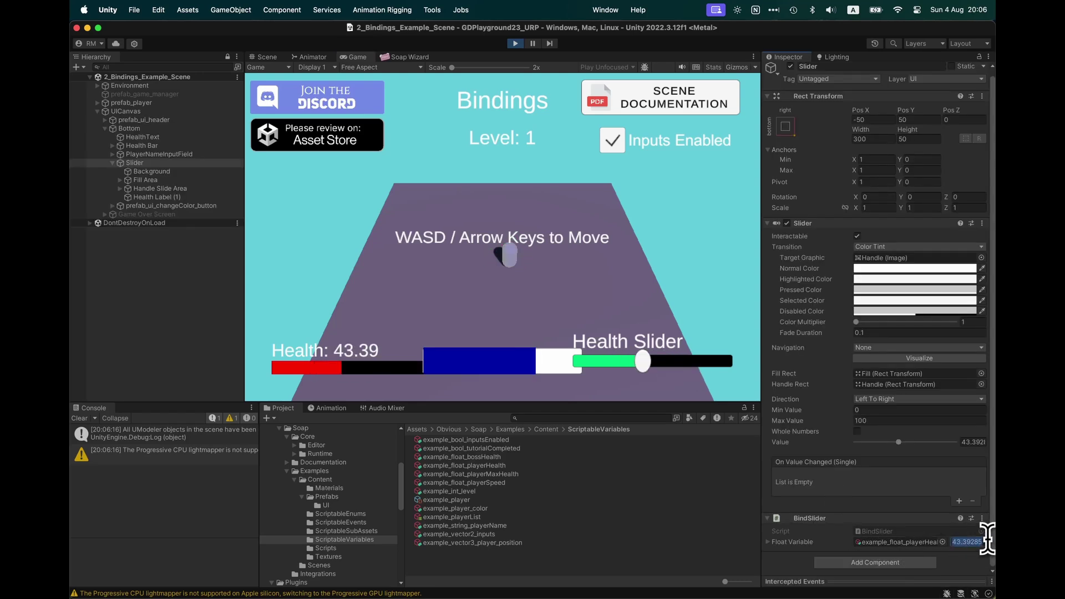
pyautogui.write('30')
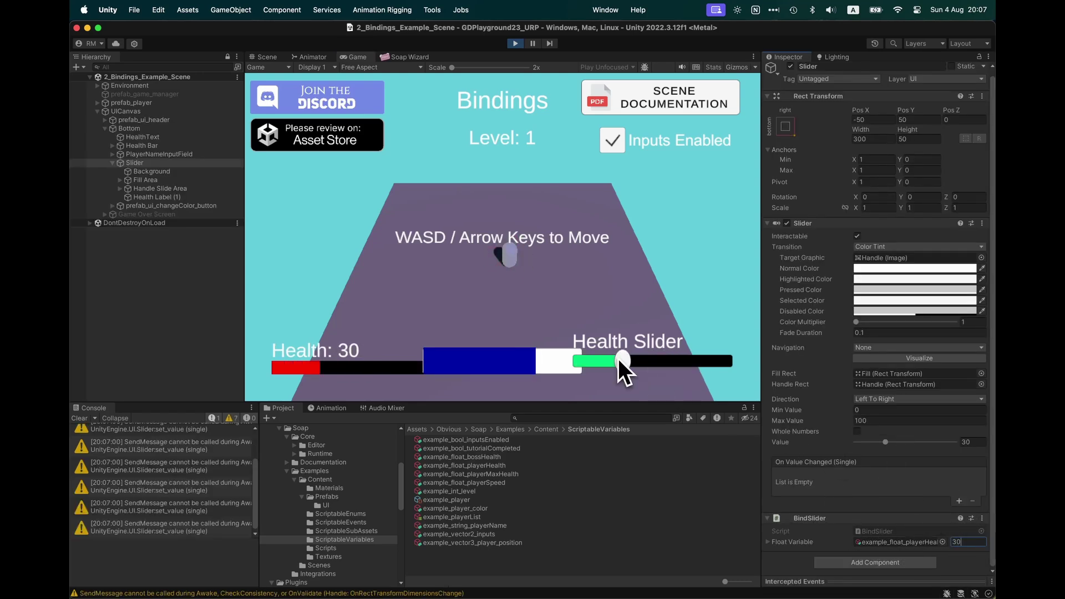
pyautogui.moveTo(638, 361)
pyautogui.mouseDown()
pyautogui.moveTo(670, 364)
pyautogui.moveTo(631, 369)
pyautogui.moveTo(642, 364)
pyautogui.mouseUp()
pyautogui.moveTo(884, 443); pyautogui.dragTo(907, 447)
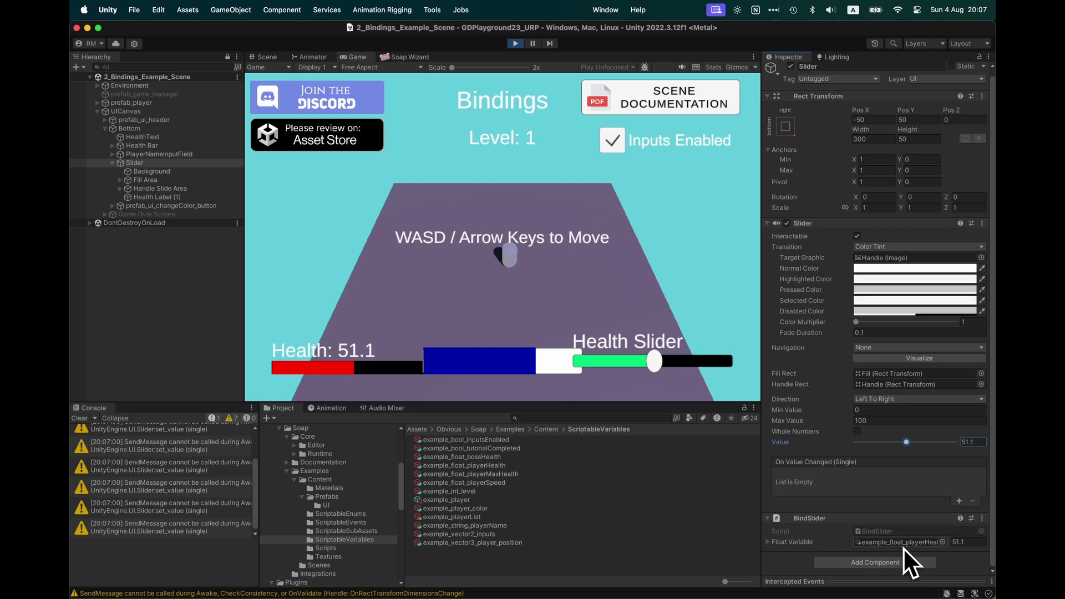
# Drop the bound Float Variable to 0, restore it to 24.67, and inspect Game Over Screen
pyautogui.click(889, 543)
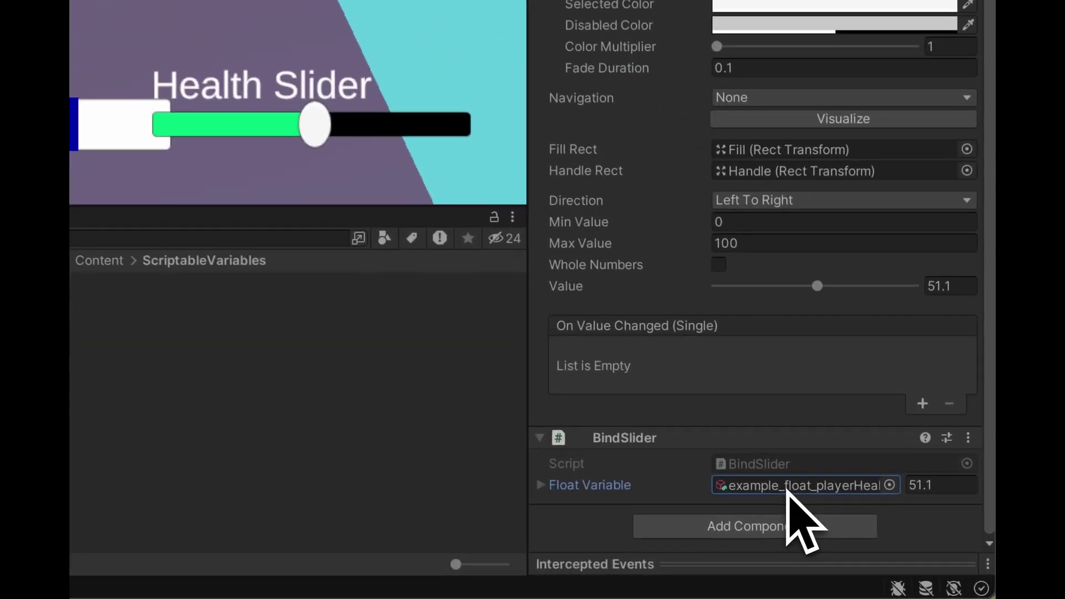
pyautogui.click(540, 486)
pyautogui.scroll(-5, 637, 411)
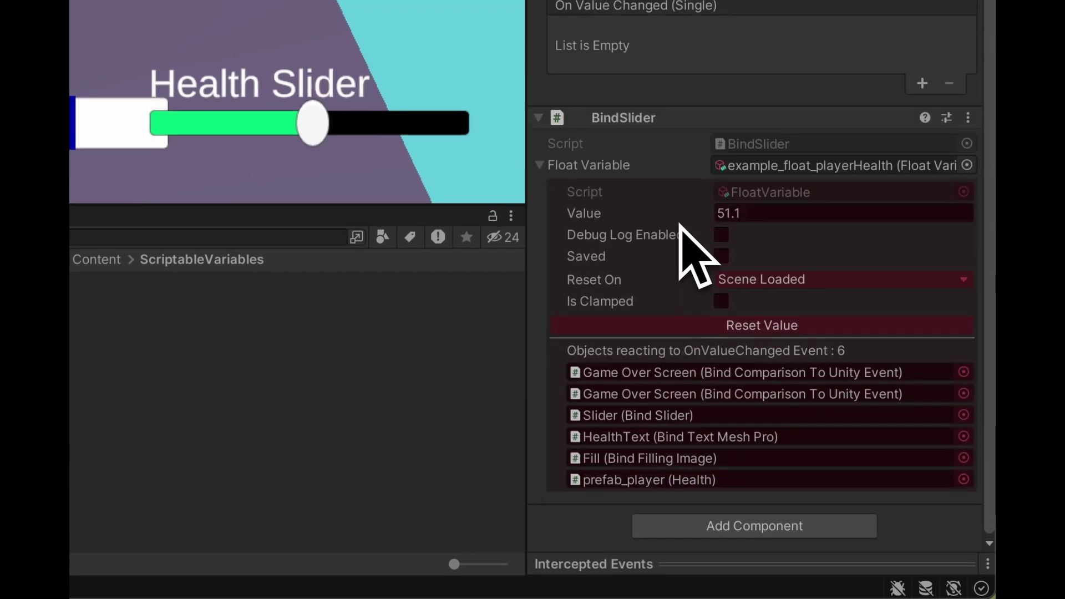
pyautogui.moveTo(312, 122); pyautogui.dragTo(146, 125)
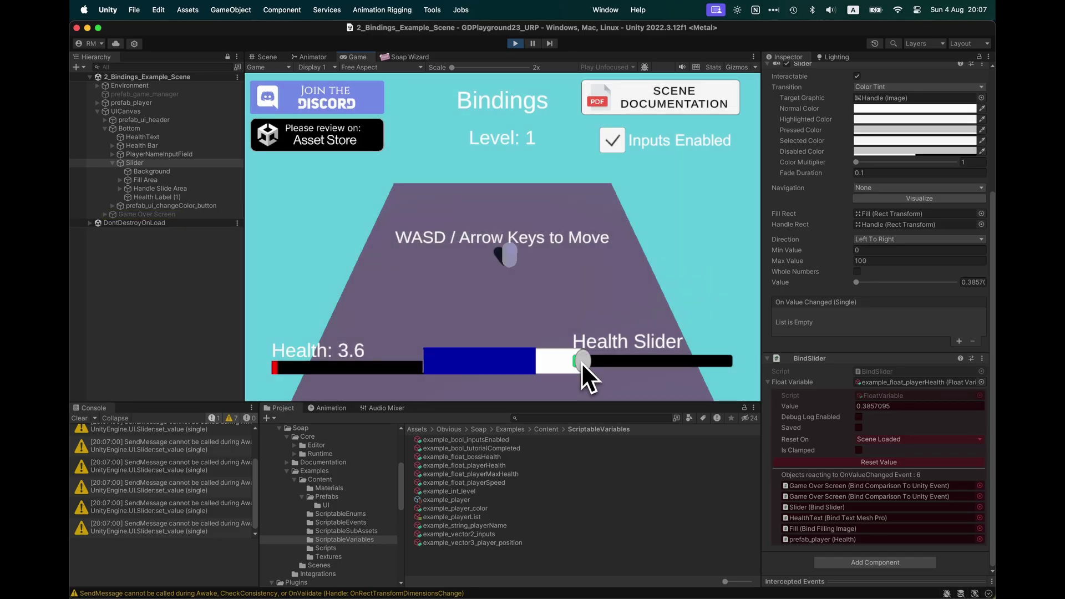
pyautogui.moveTo(571, 362); pyautogui.dragTo(615, 363)
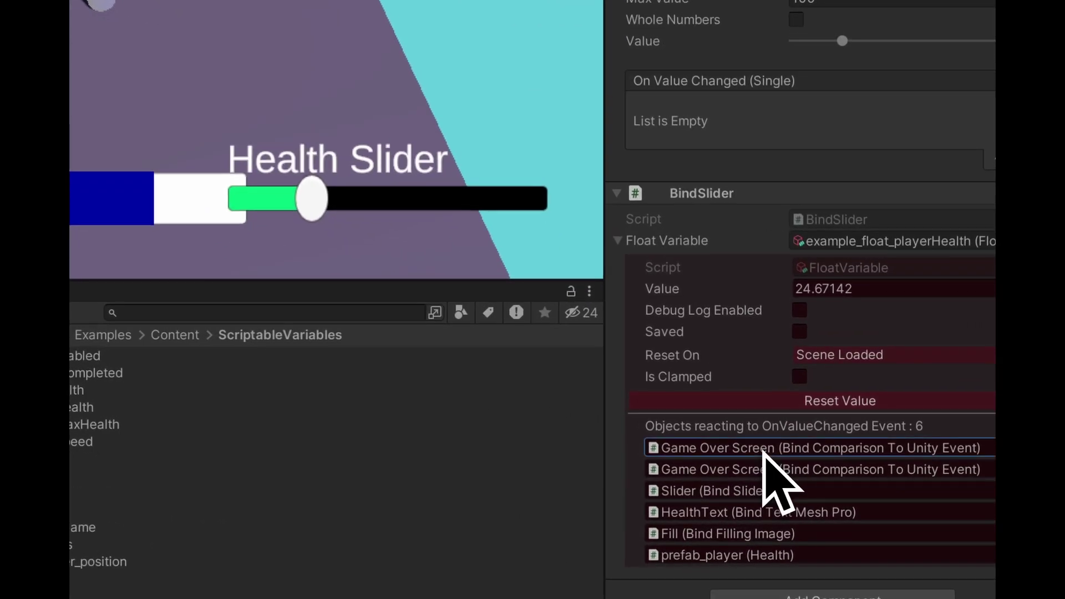
pyautogui.click(835, 485)
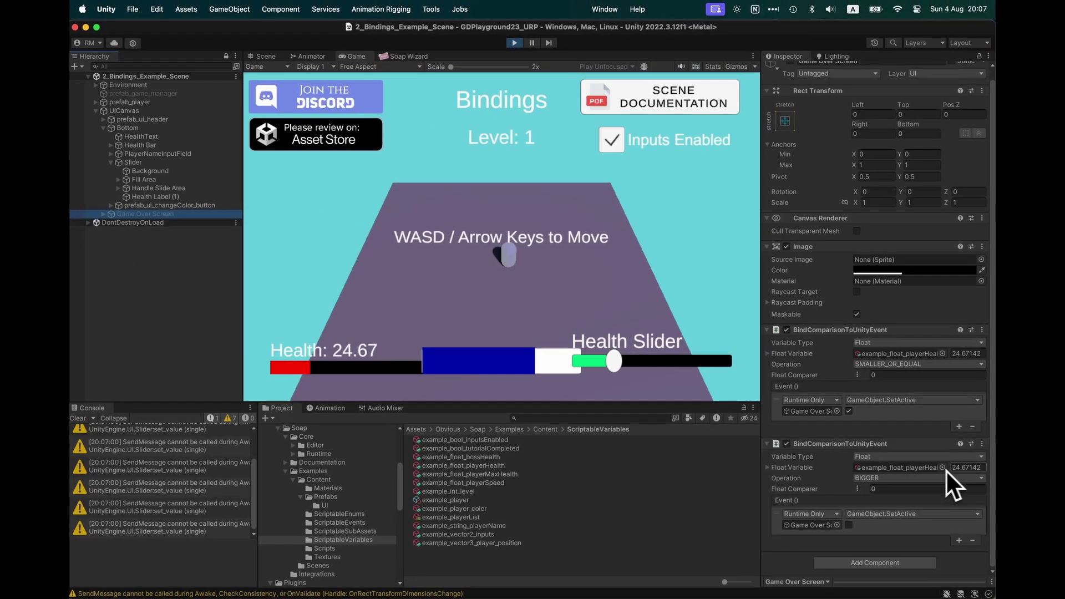
# Keep the Game Over Screen binding's comparison set to SMALLER_OR_EQUAL
pyautogui.click(851, 594)
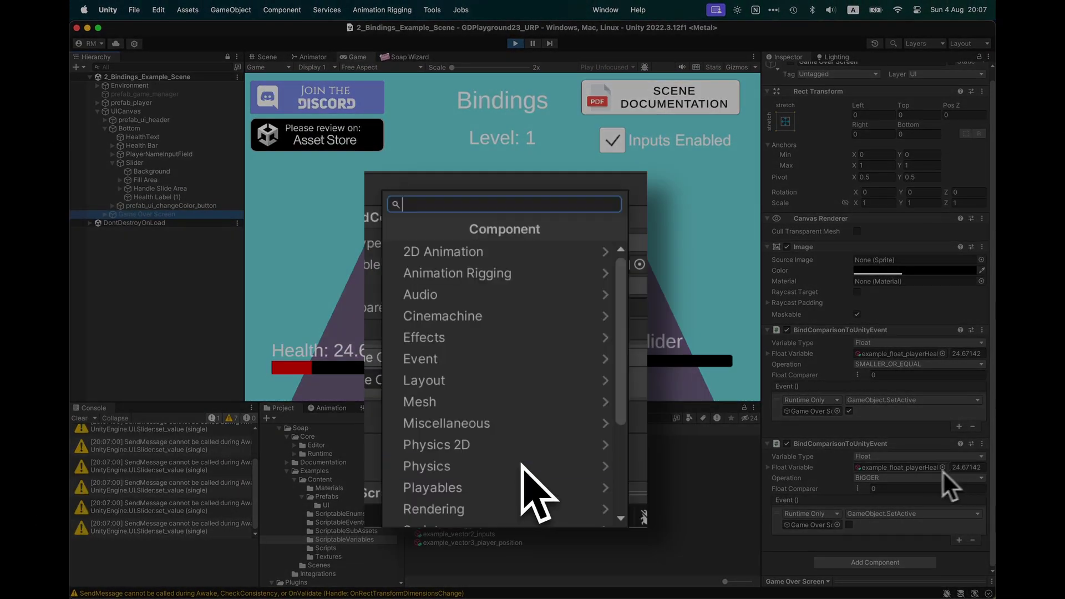
pyautogui.click(883, 365)
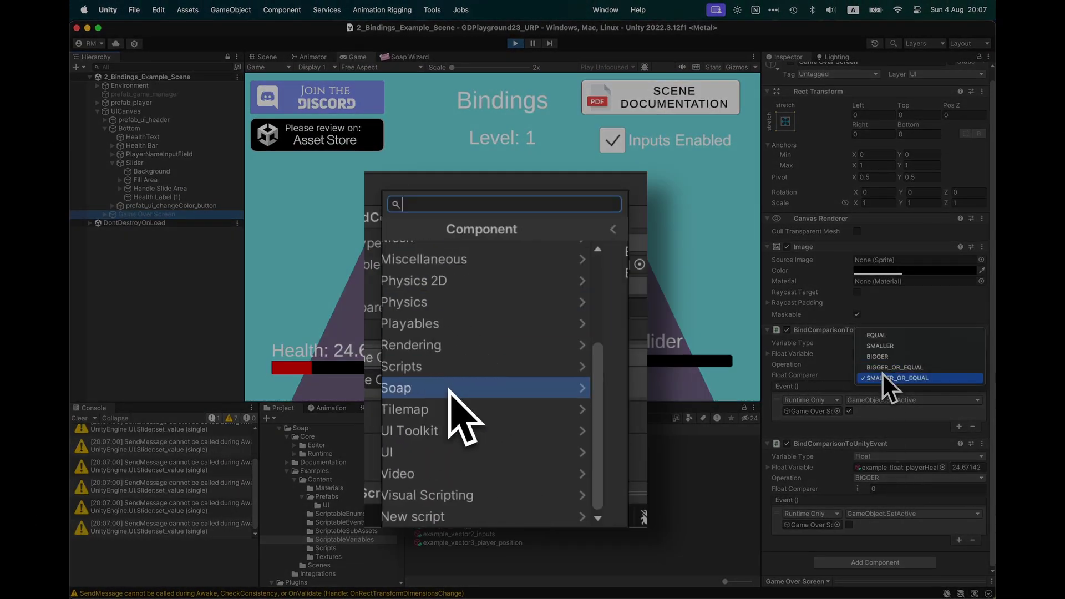
pyautogui.click(886, 379)
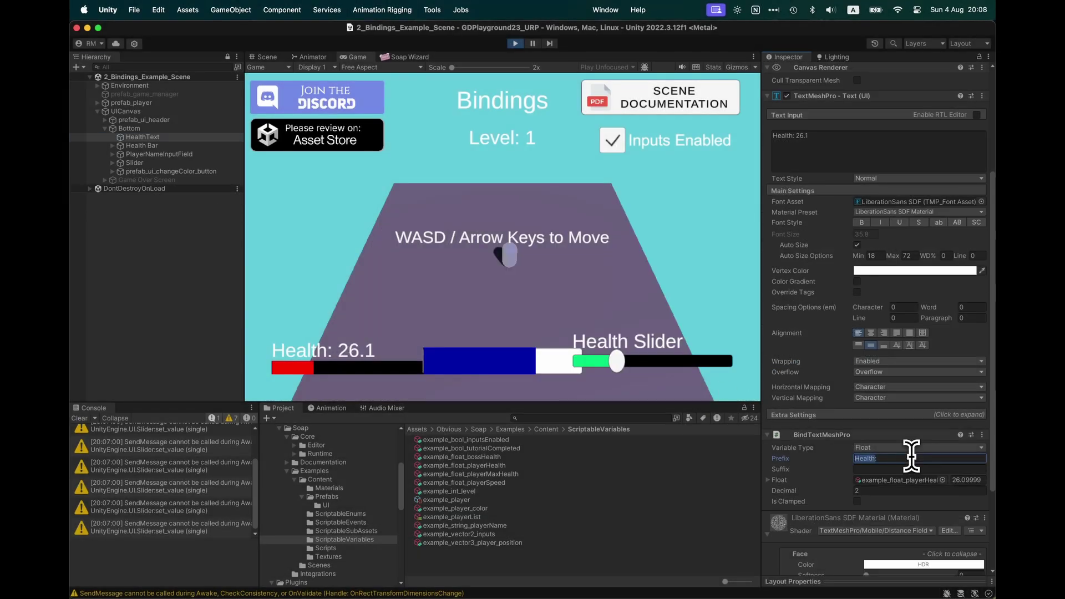
# Rewrite the health label's prefix and set the Float binding value to 25
pyautogui.doubleClick(865, 458)
pyautogui.write('HP')
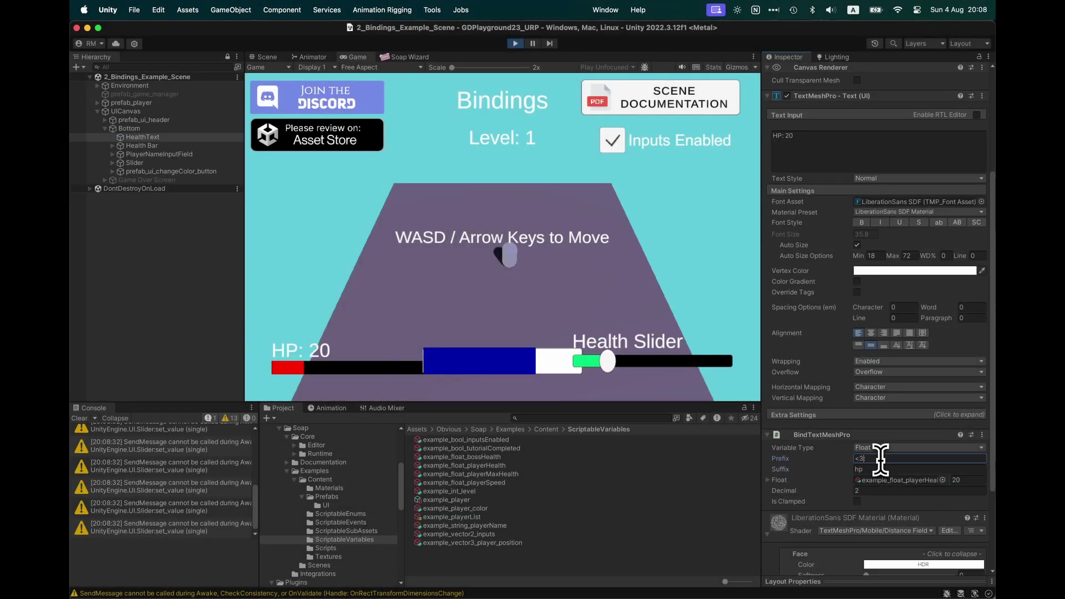
pyautogui.write(':')
pyautogui.doubleClick(965, 480)
pyautogui.write('25')
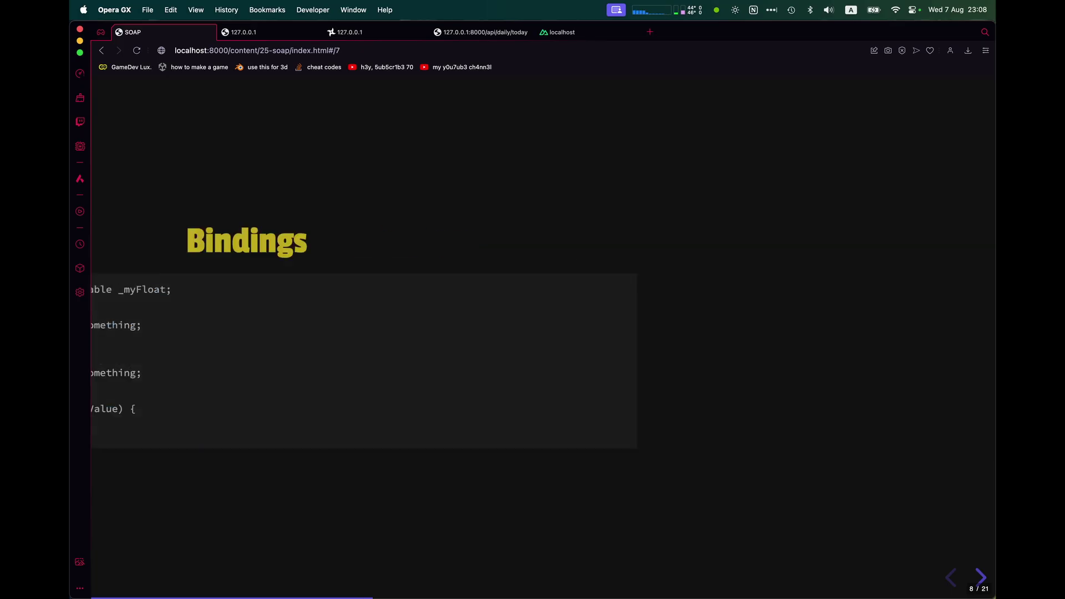
pyautogui.press('Right')
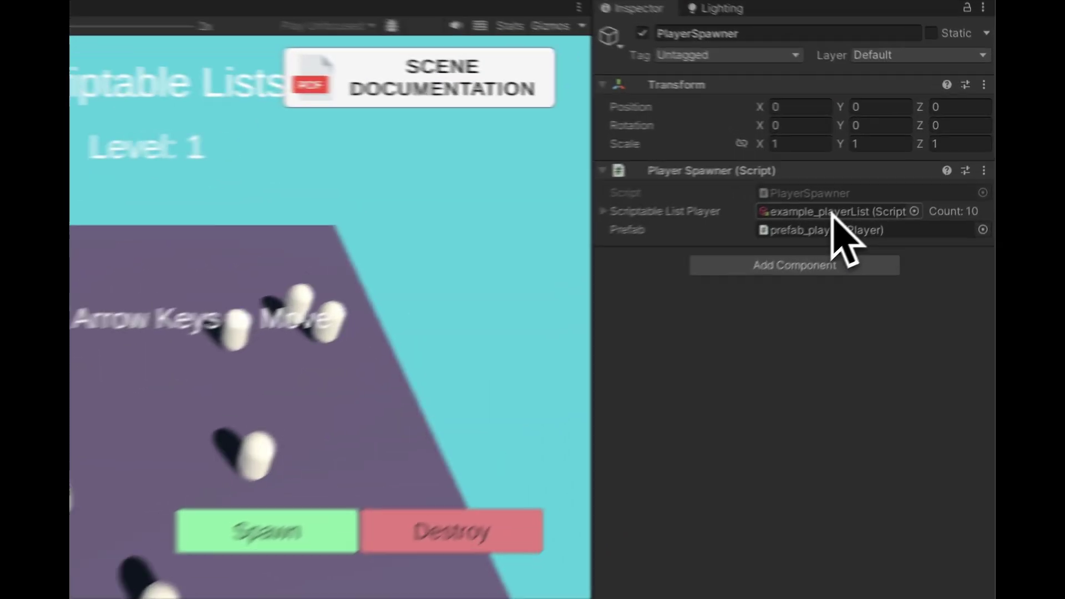
# Expand the player list, then destroy four players and spawn four new ones
pyautogui.click(621, 211)
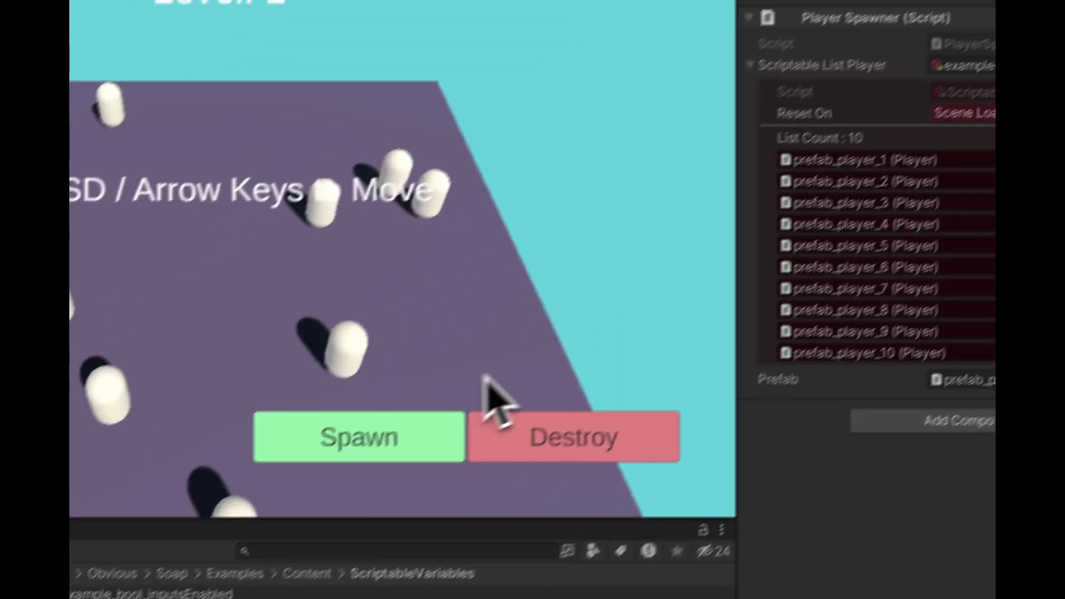
pyautogui.click(355, 590)
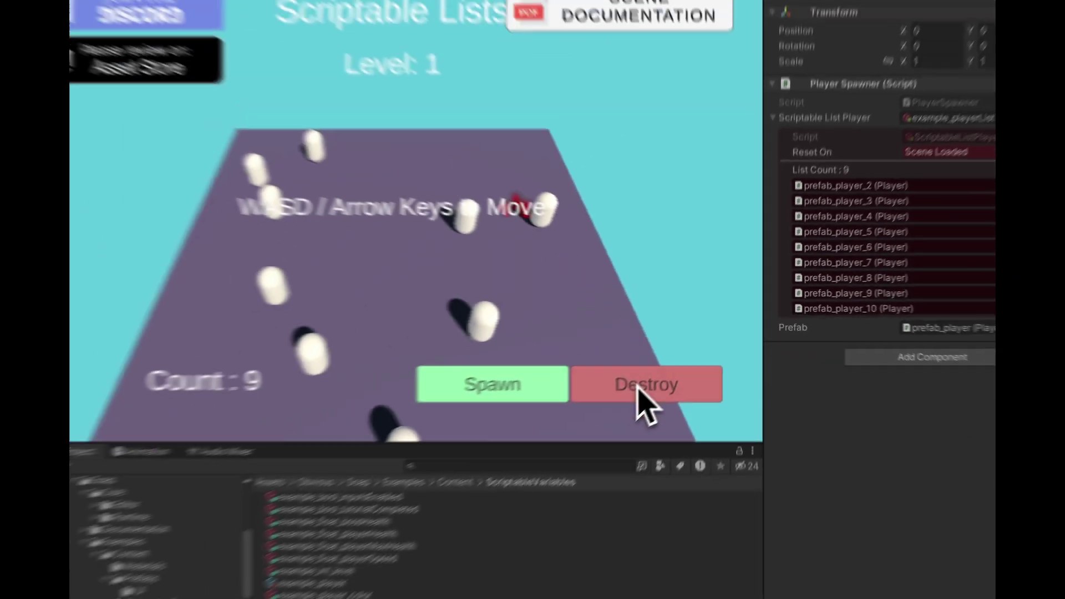
pyautogui.click(355, 591)
pyautogui.click(354, 590)
pyautogui.click(355, 590)
pyautogui.click(355, 591)
pyautogui.click(355, 591)
pyautogui.click(673, 362)
pyautogui.click(616, 364)
pyautogui.click(617, 364)
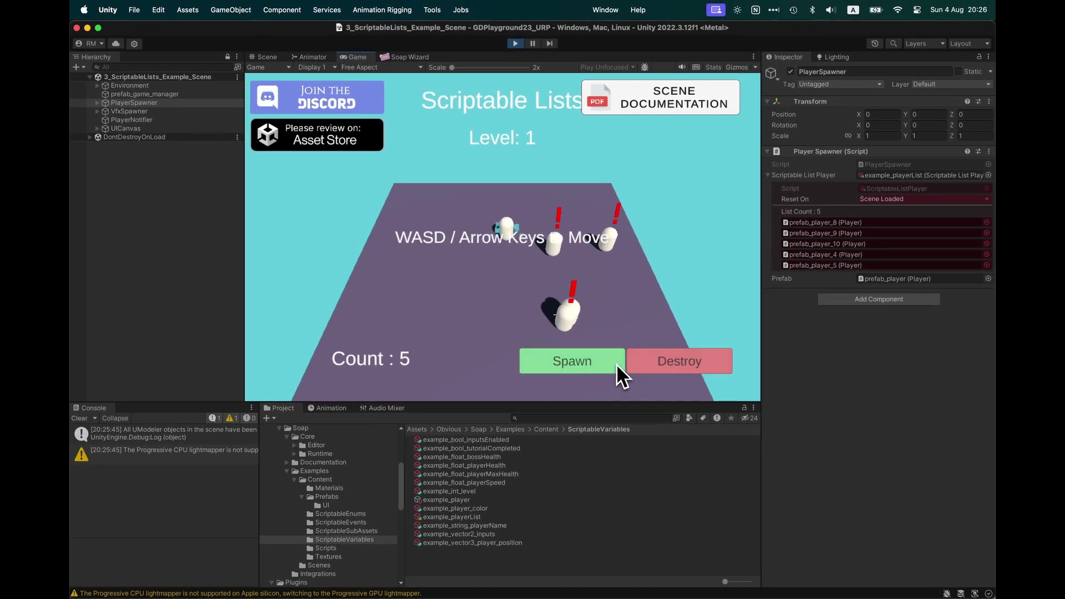
pyautogui.click(617, 364)
pyautogui.click(617, 364)
pyautogui.click(616, 363)
pyautogui.click(616, 364)
pyautogui.click(617, 364)
pyautogui.click(617, 365)
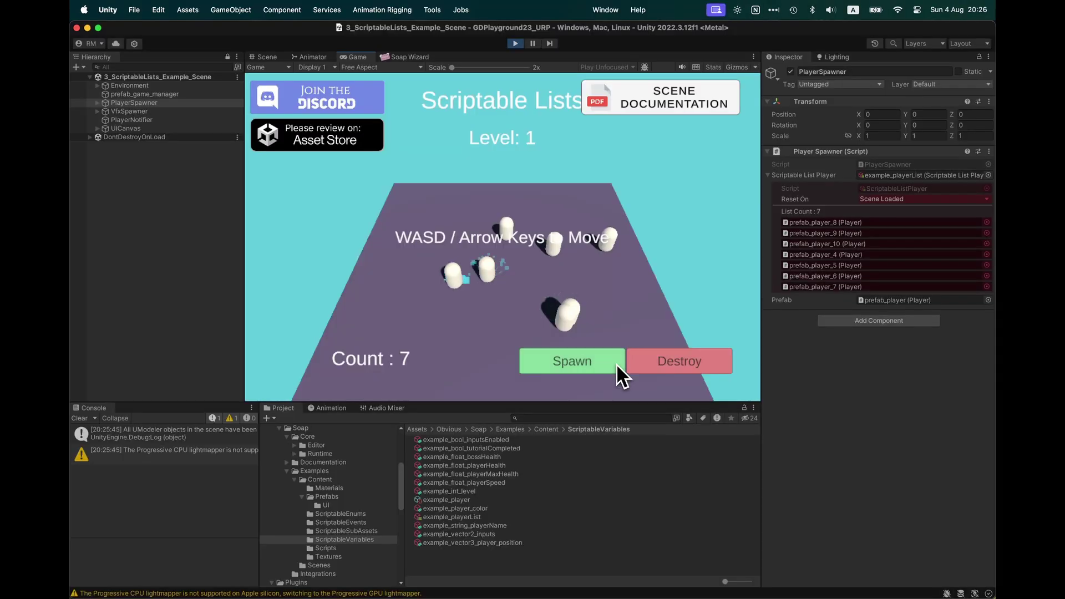
# Spawn three more players, move them with W, destroy three, and advance to Scriptable Events
pyautogui.click(616, 364)
pyautogui.click(616, 363)
pyautogui.click(616, 364)
pyautogui.click(615, 363)
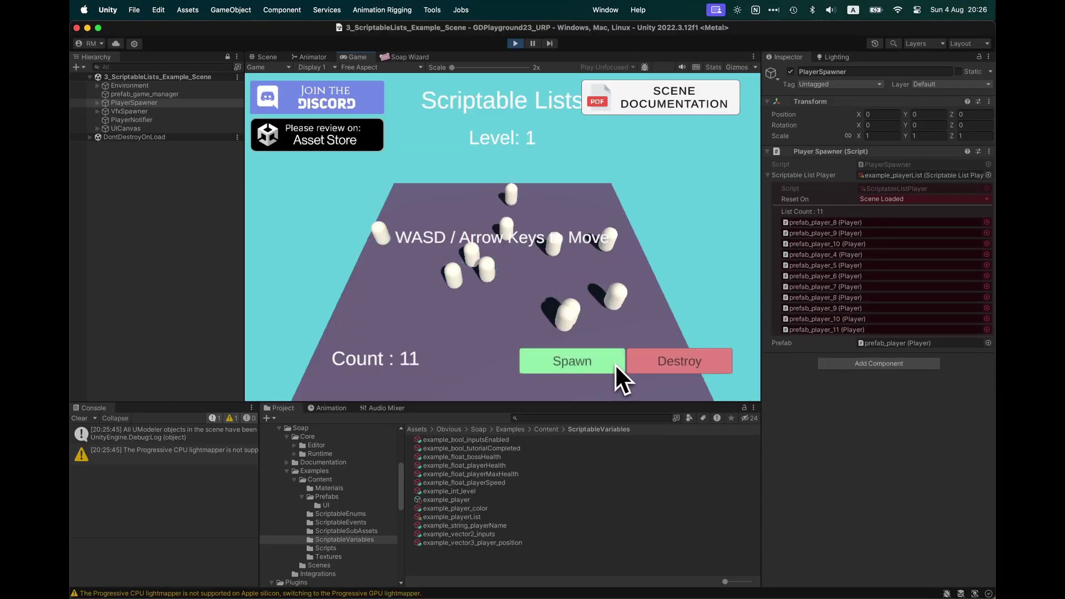
pyautogui.press('w')
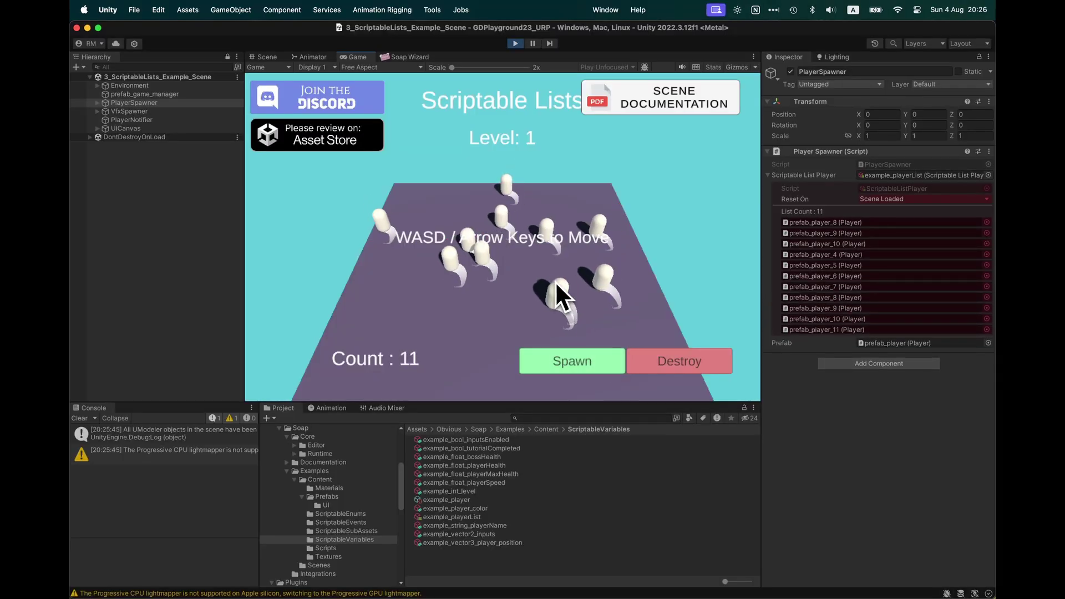
pyautogui.click(664, 357)
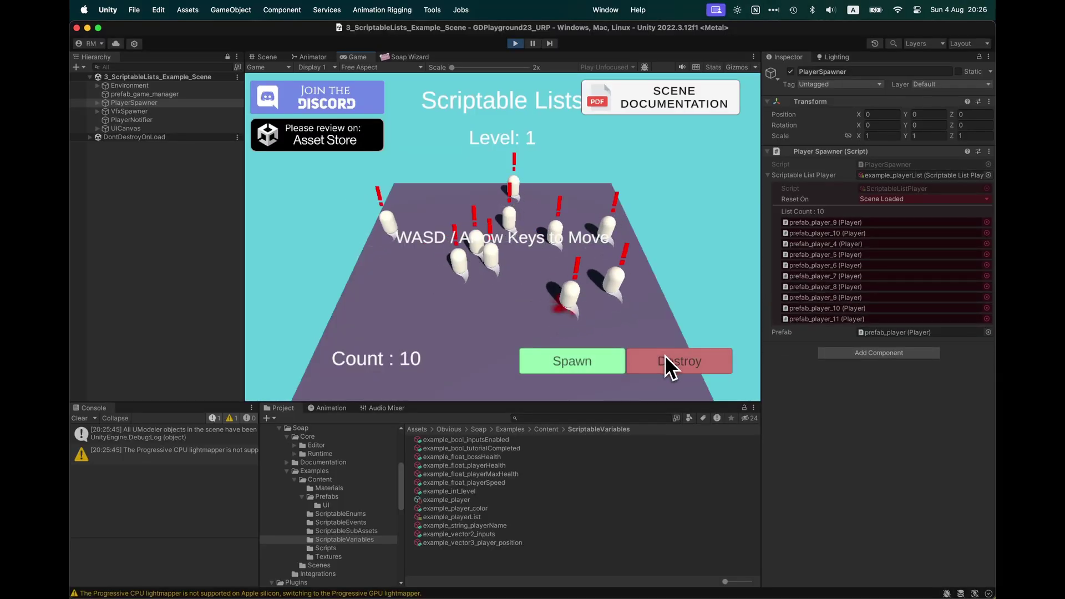
pyautogui.click(665, 357)
pyautogui.click(666, 357)
pyautogui.click(666, 358)
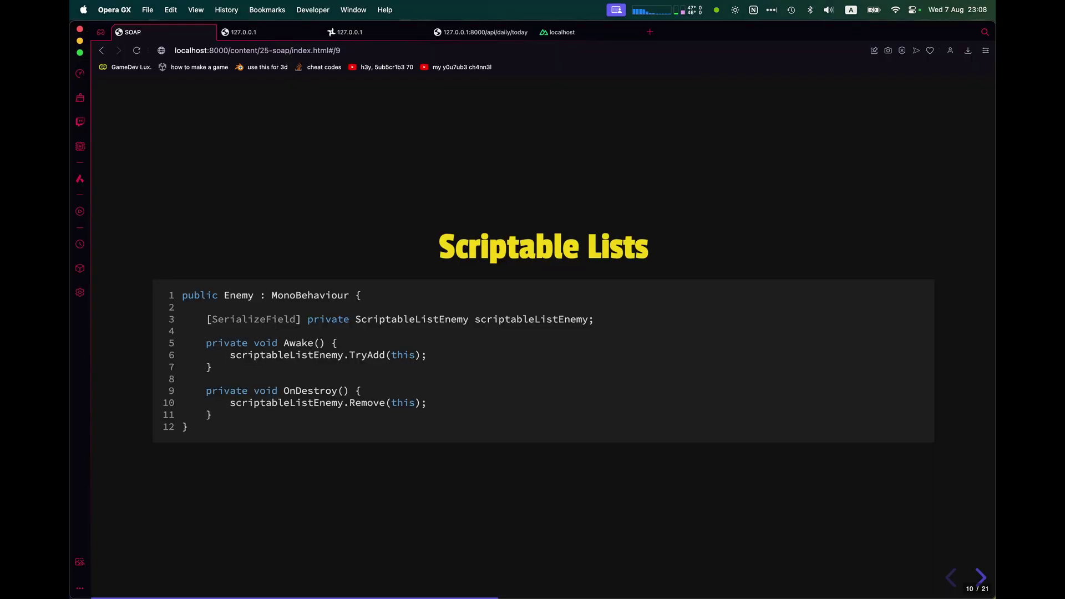
pyautogui.press('Right')
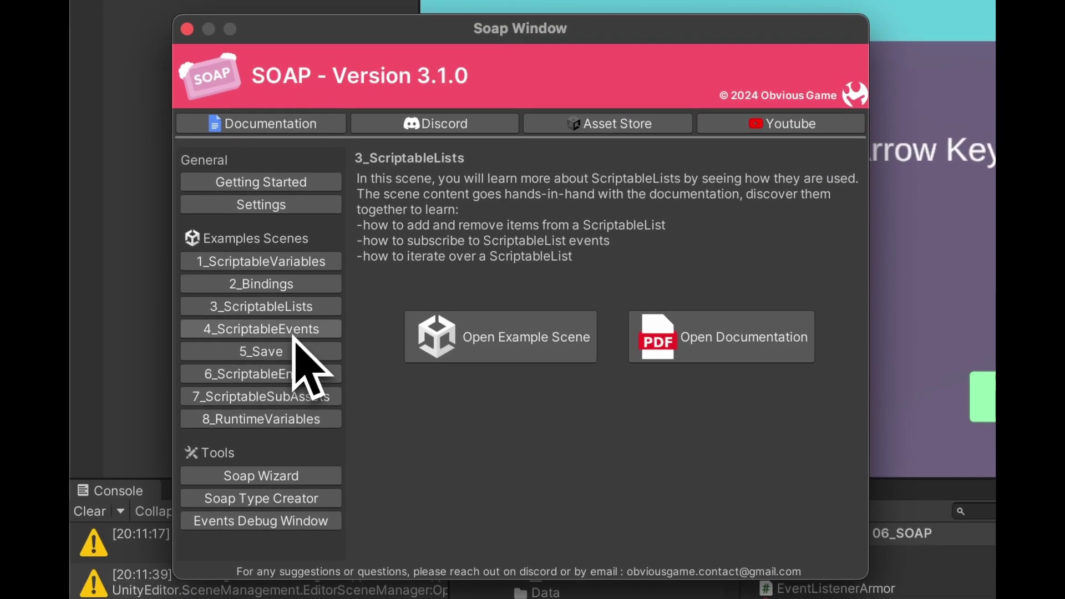
# Load the 4_ScriptableEvents example scene and close the SOAP overview window
pyautogui.click(295, 330)
pyautogui.click(501, 337)
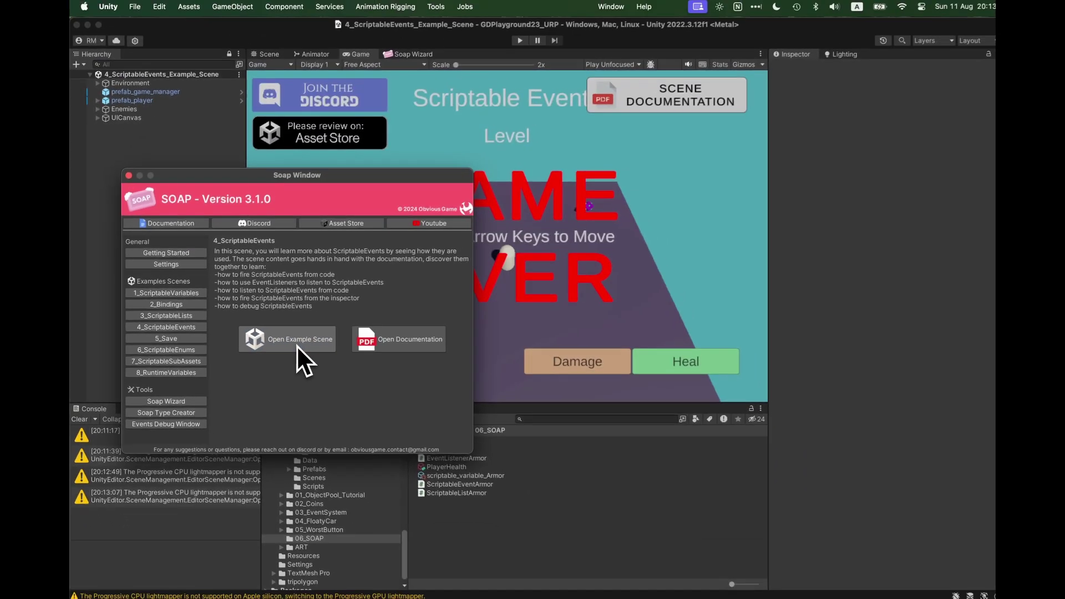
pyautogui.click(127, 176)
# Expand the Enemies group and inspect prefab_enemy_variable and prefab_enemy_event
pyautogui.click(97, 111)
pyautogui.click(125, 128)
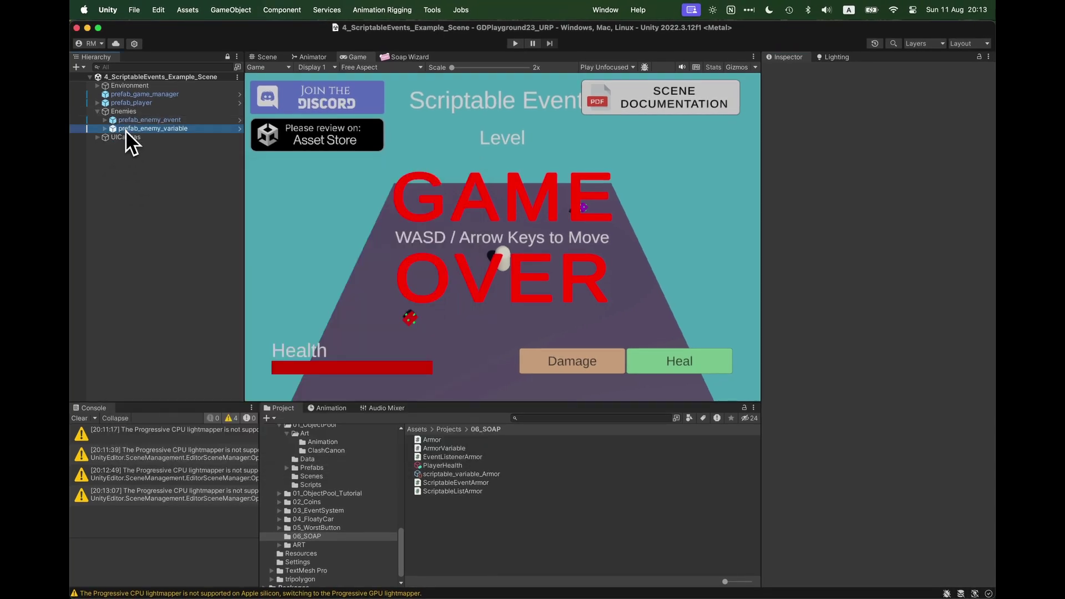
pyautogui.click(181, 121)
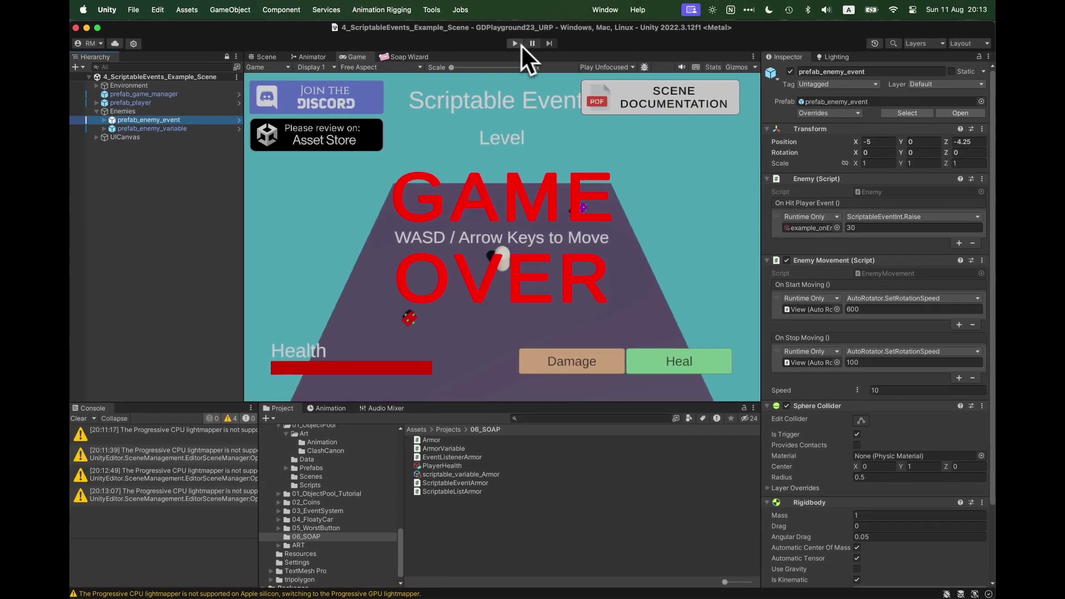
# Play the scene and review prefab_player's components, including its health variable and damage listeners
pyautogui.click(515, 43)
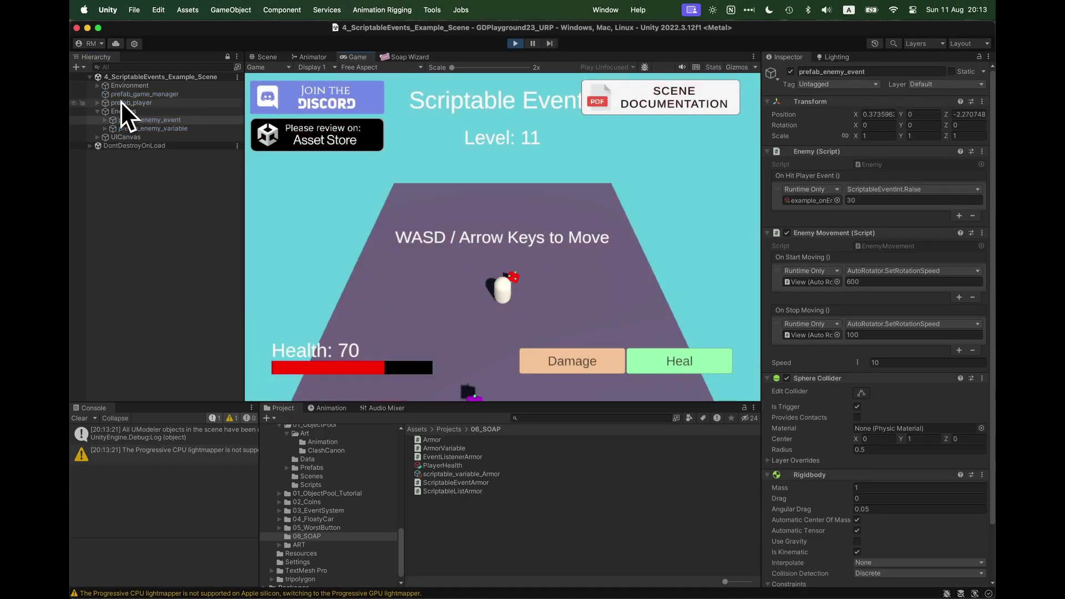
pyautogui.click(121, 100)
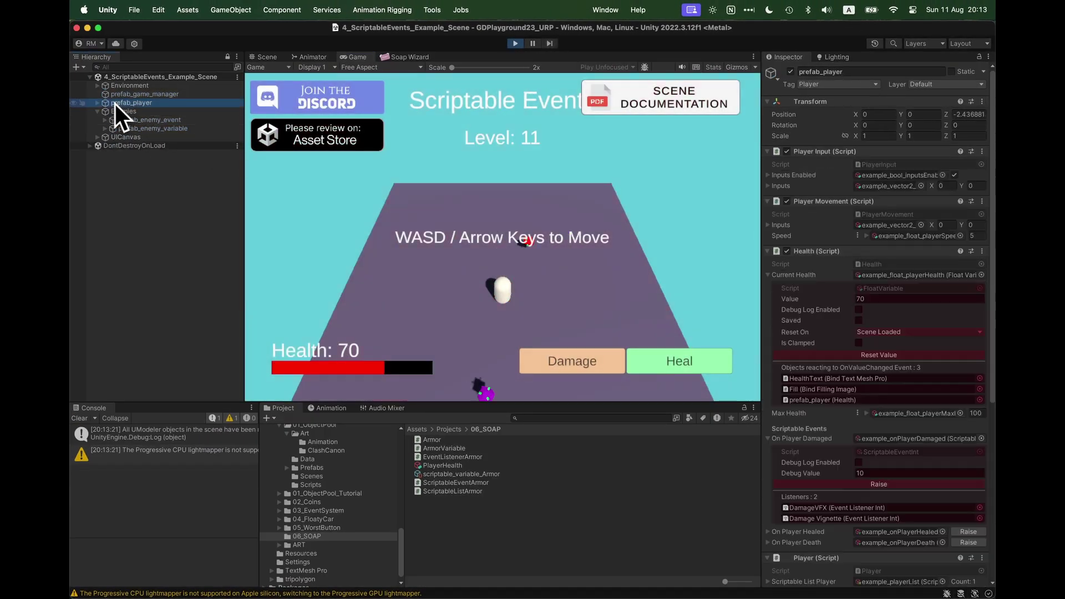
pyautogui.scroll(-5, 812, 376)
pyautogui.scroll(-3, 830, 403)
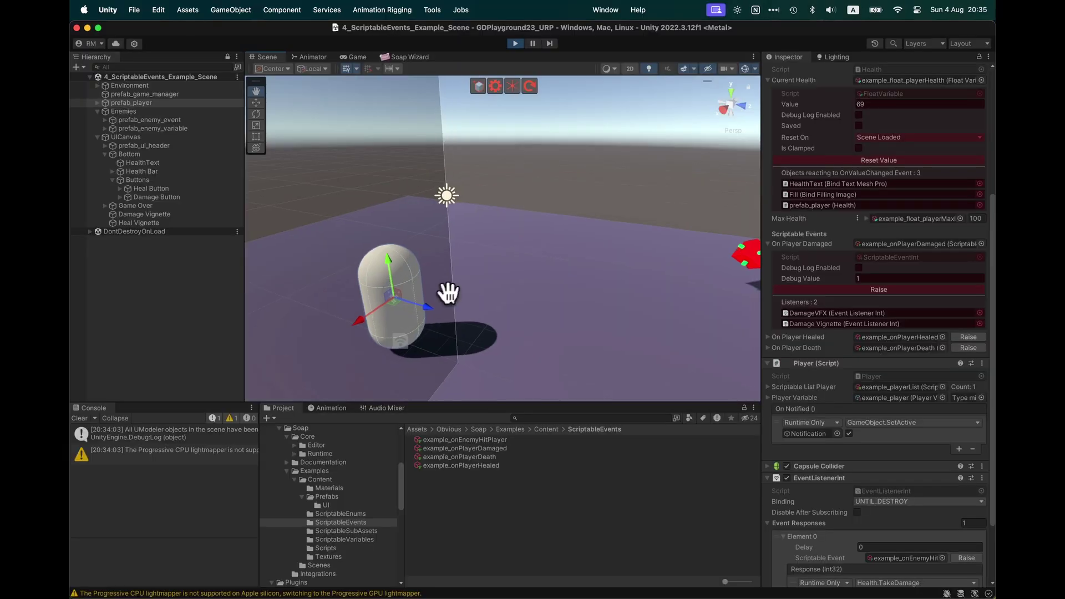
# Raise the On Player Damaged event with a debug value of 100
pyautogui.moveTo(447, 290); pyautogui.dragTo(452, 214, button='middle')
pyautogui.click(878, 290)
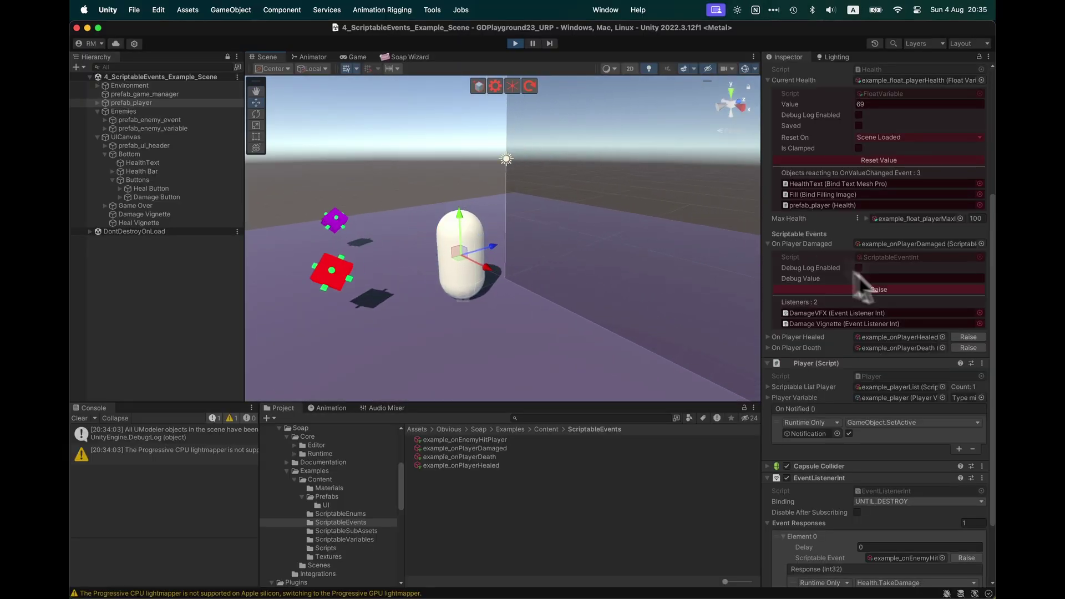
pyautogui.click(899, 278)
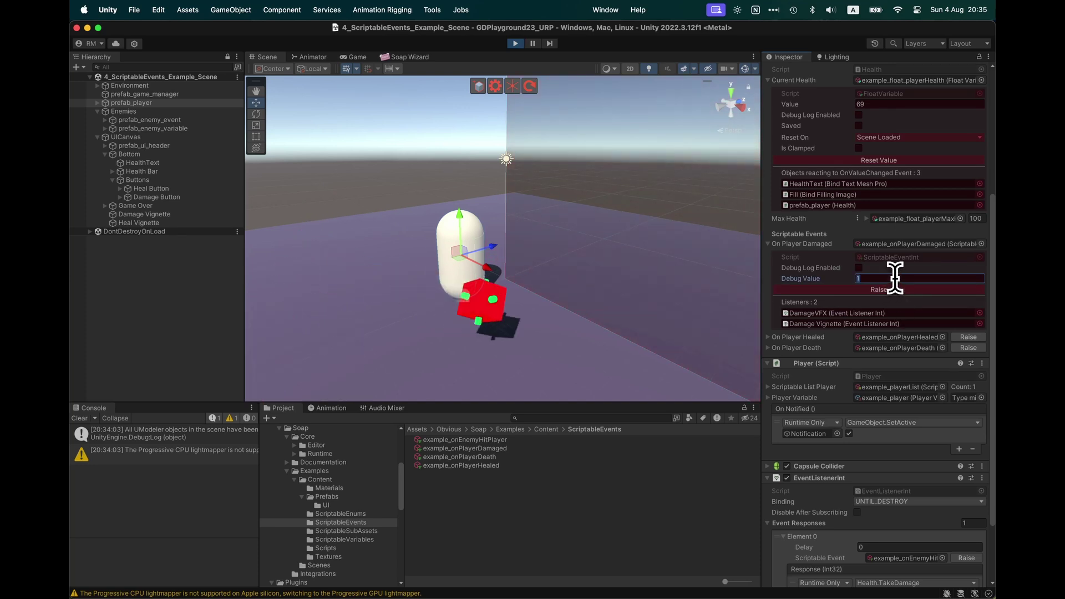
pyautogui.write('00')
pyautogui.click(893, 290)
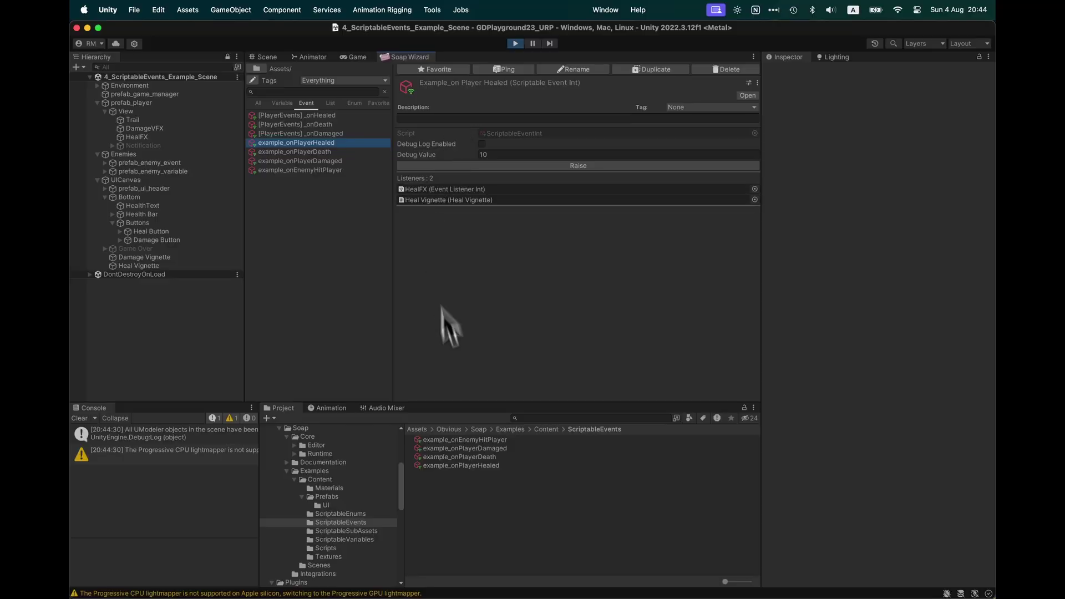
# Review the listeners of example_onPlayerDeath, example_onPlayerDamaged and example_onEnemyHitPlayer
pyautogui.click(304, 152)
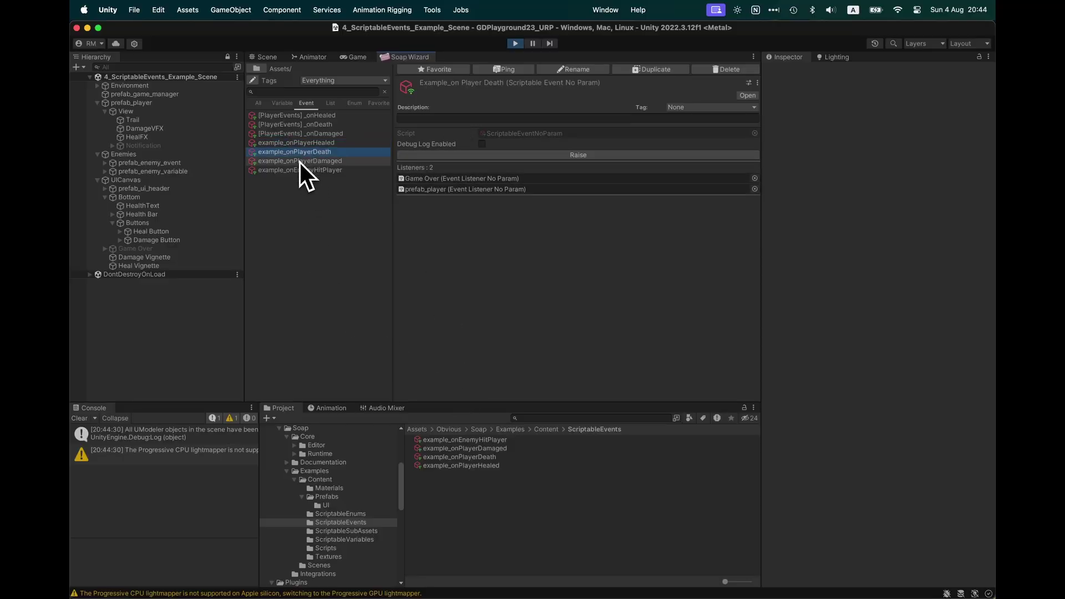
pyautogui.click(299, 161)
pyautogui.click(295, 170)
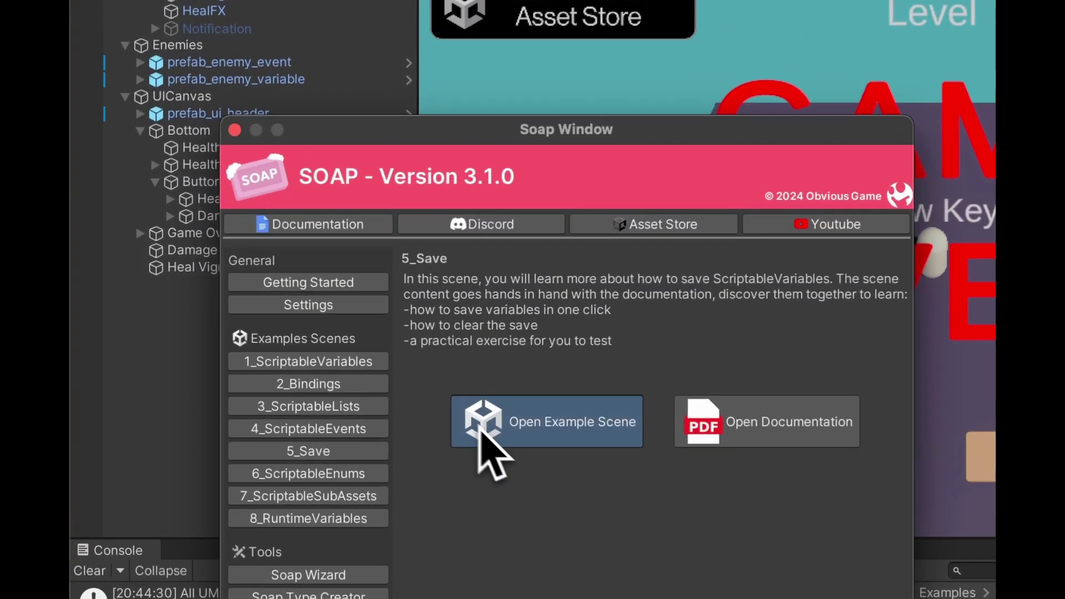
# Open and play the Save example scene, inspecting the player object's components
pyautogui.click(294, 370)
pyautogui.click(515, 43)
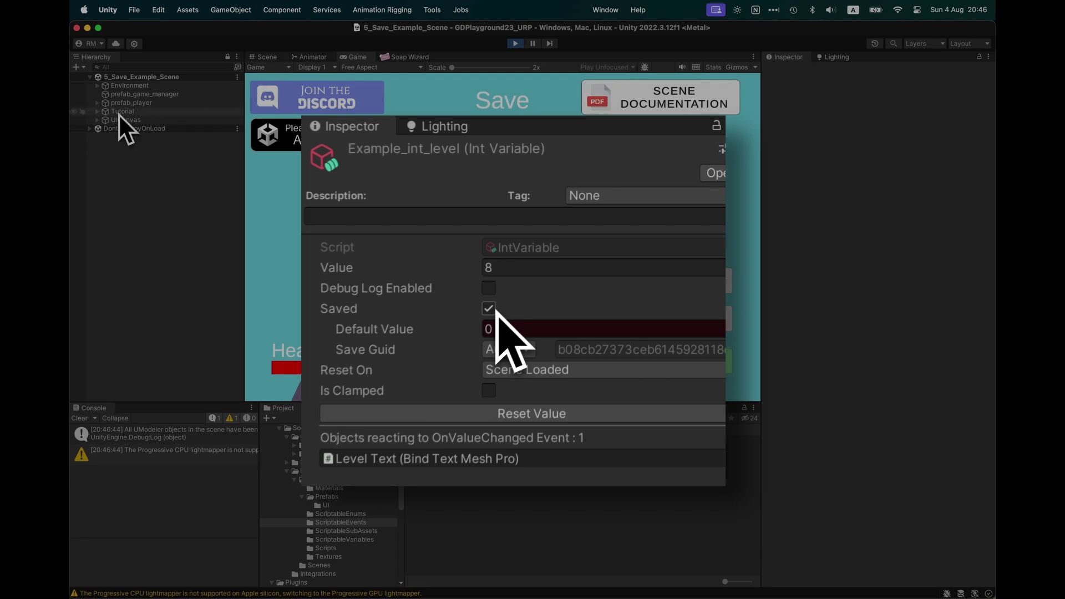
pyautogui.click(133, 103)
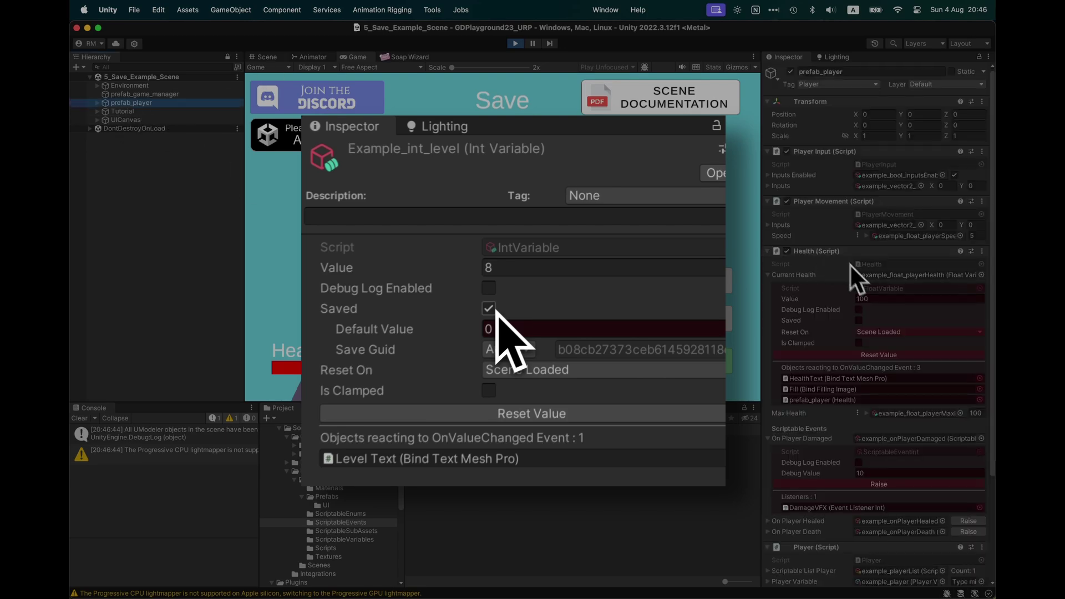
pyautogui.scroll(-3, 832, 388)
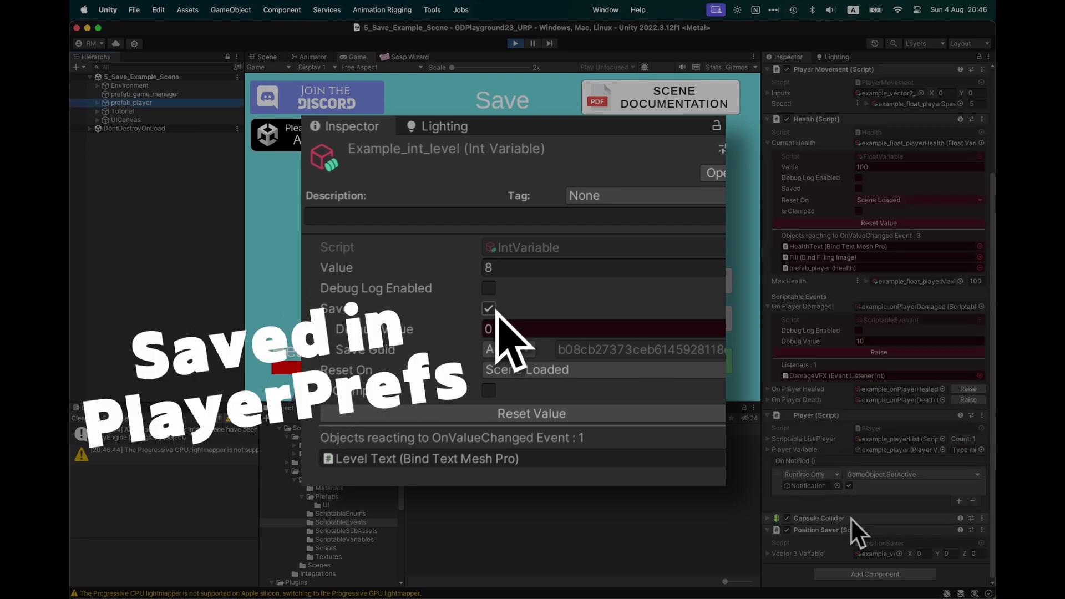
pyautogui.press('w')
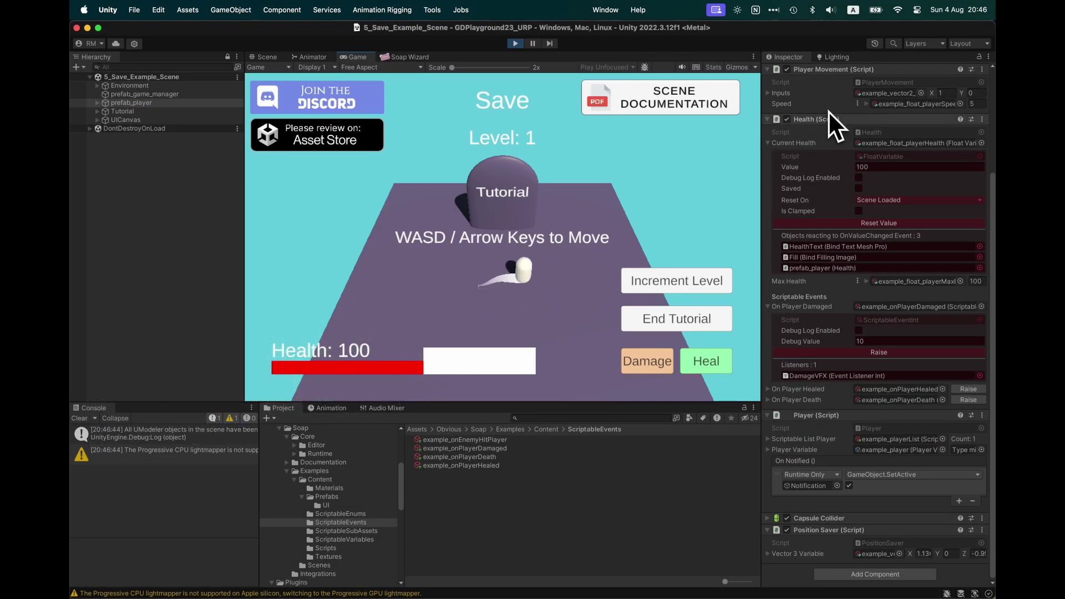
pyautogui.scroll(3, 829, 160)
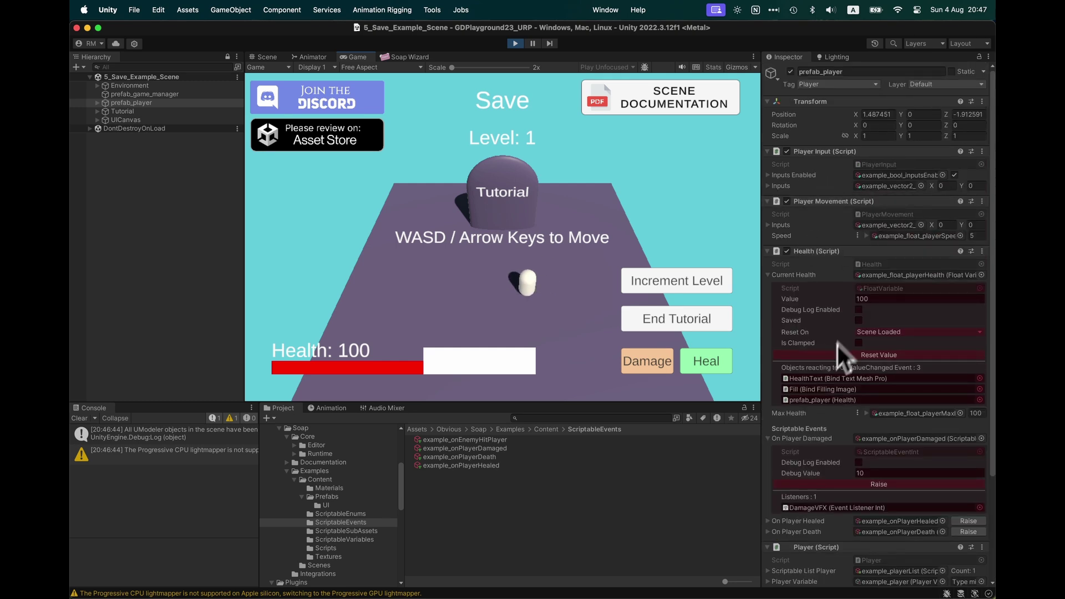
pyautogui.scroll(-3, 846, 372)
# Locate the player variable asset and increment the level several times
pyautogui.click(871, 451)
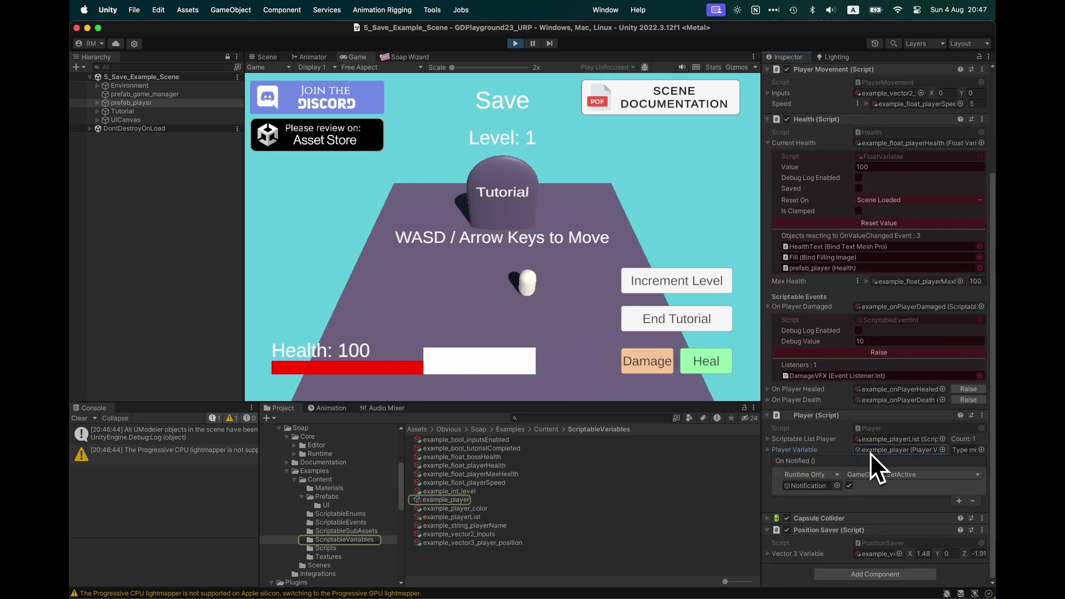
pyautogui.click(768, 439)
pyautogui.click(768, 440)
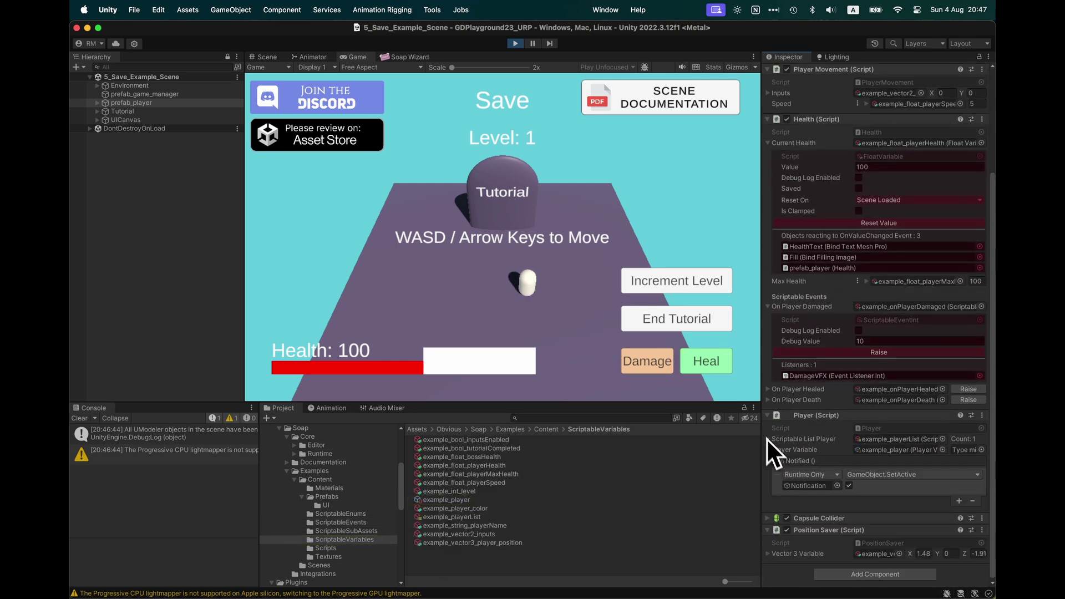
pyautogui.click(693, 290)
pyautogui.click(690, 288)
pyautogui.click(688, 287)
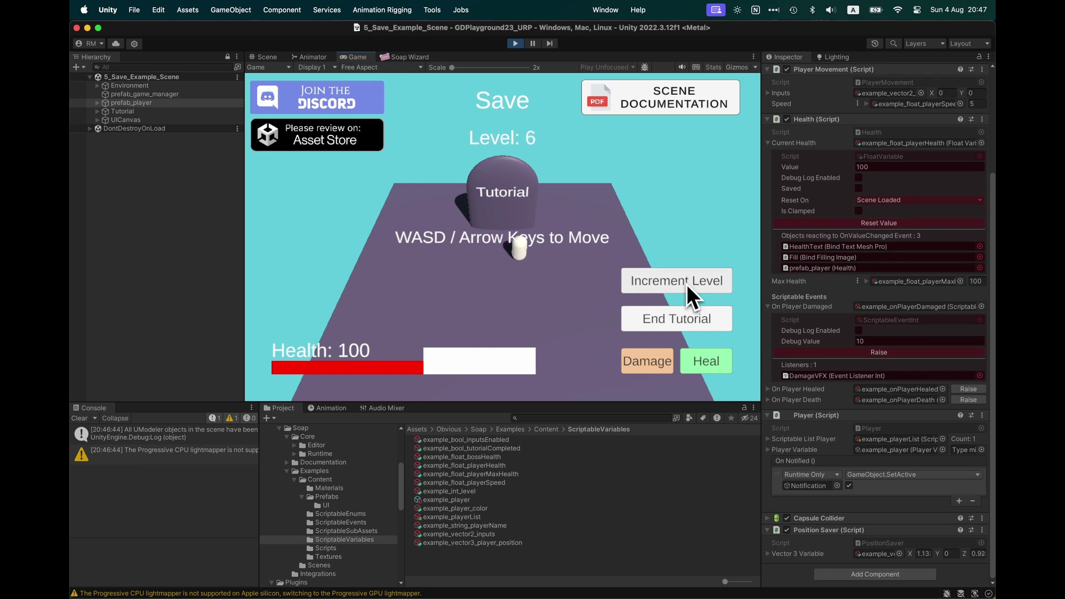
pyautogui.click(691, 289)
pyautogui.click(689, 289)
# Inspect the Increment Level button and example_int_level asset while raising the level to 11
pyautogui.click(688, 289)
pyautogui.click(97, 120)
pyautogui.click(104, 137)
pyautogui.click(124, 180)
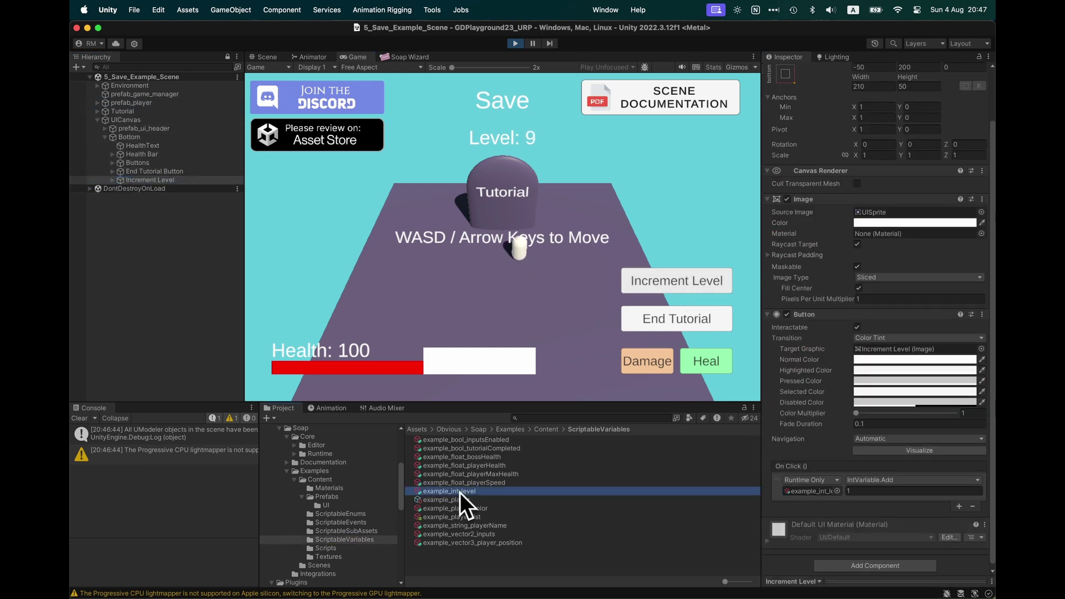
pyautogui.click(462, 492)
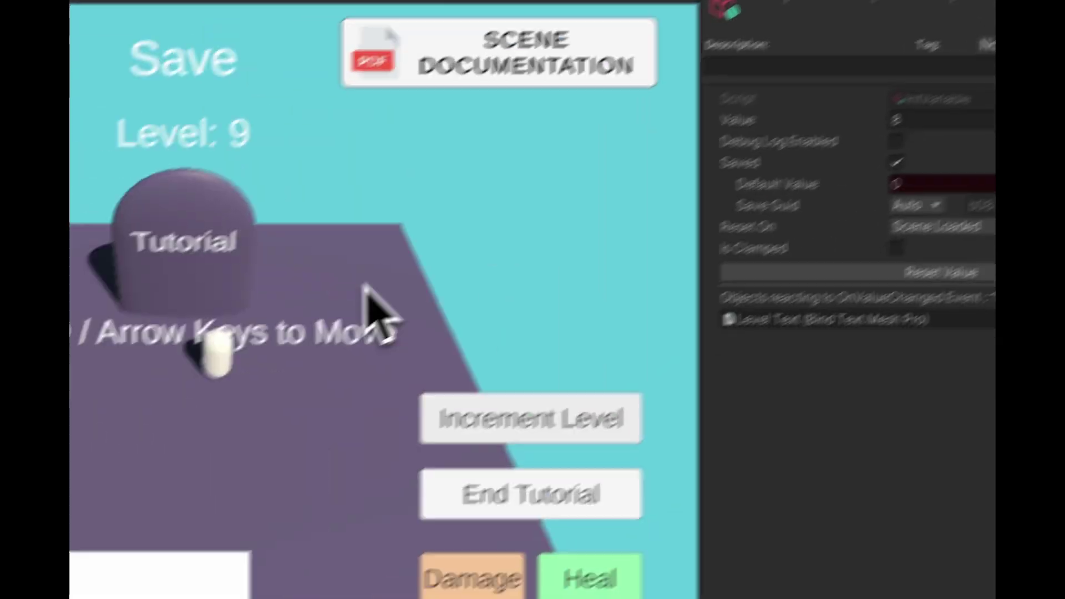
pyautogui.click(680, 290)
pyautogui.click(680, 290)
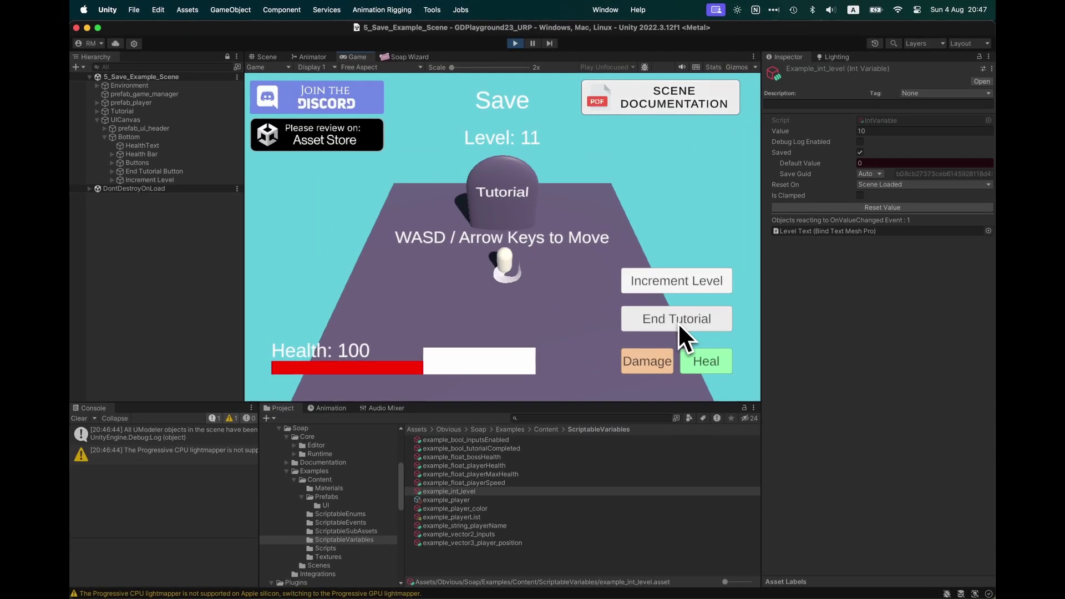
# End the tutorial, damage the player to zero, then restart play to confirm level 11 persists
pyautogui.click(677, 322)
pyautogui.press('a')
pyautogui.click(668, 359)
pyautogui.click(668, 358)
pyautogui.click(518, 44)
pyautogui.click(518, 45)
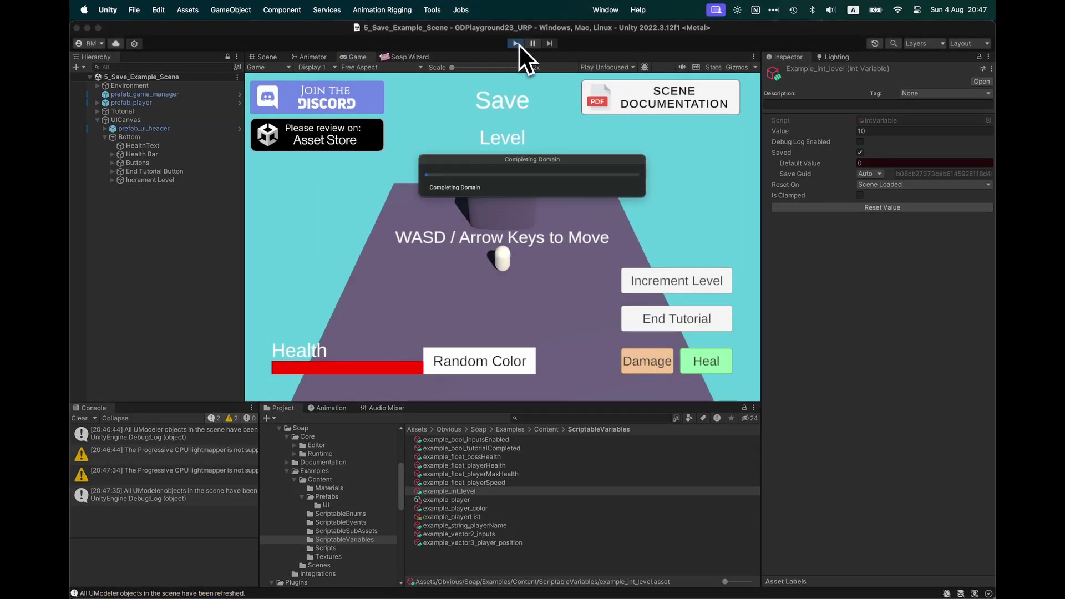
pyautogui.press('a')
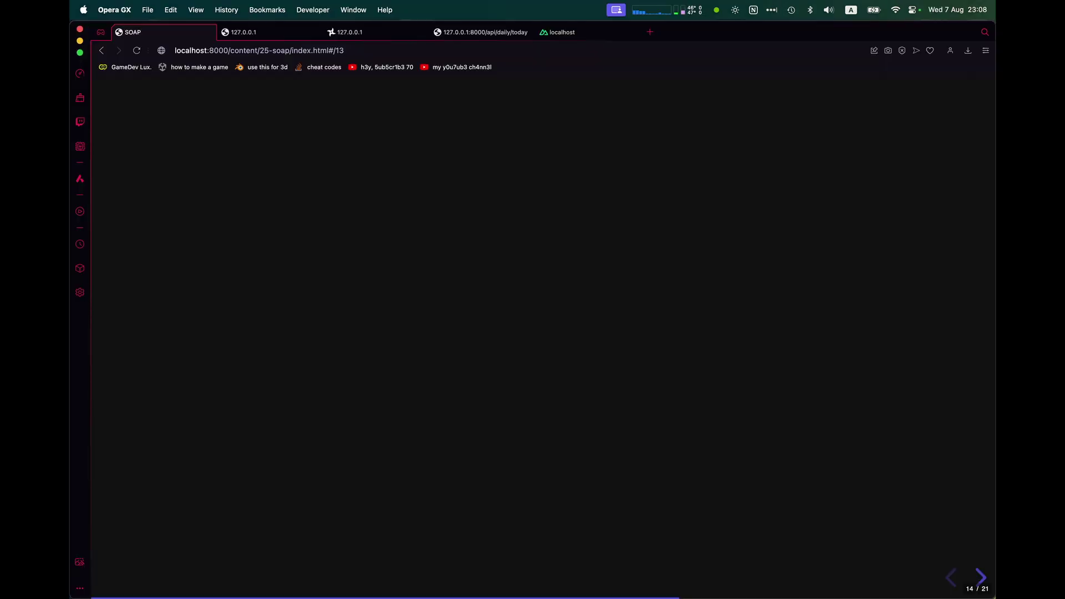
# Advance two slides to the Scriptable Enum Example 1/2 code slide
pyautogui.press('Right')
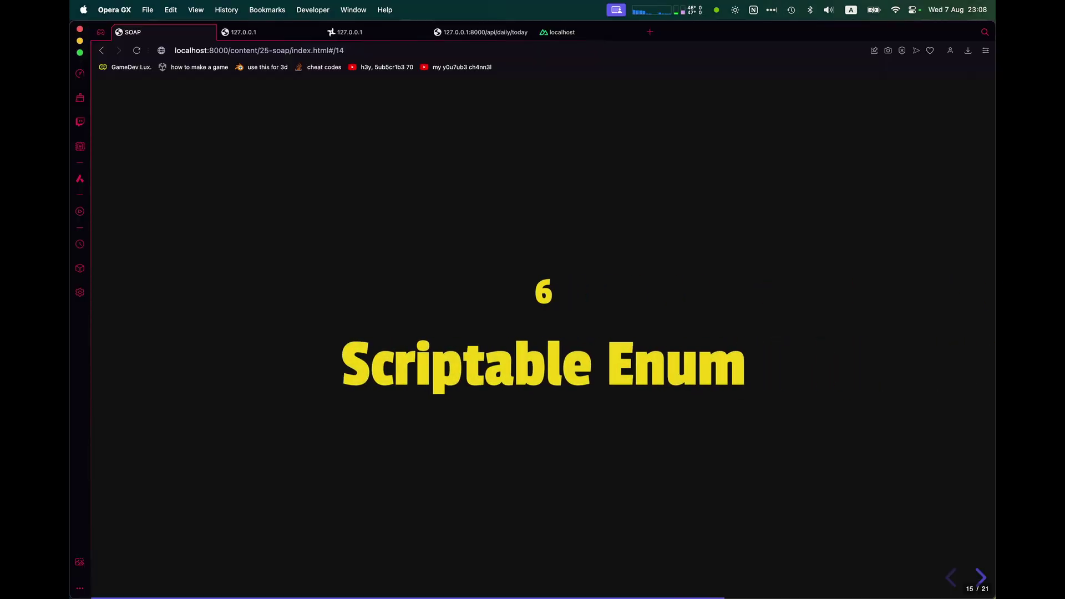
pyautogui.press('Right')
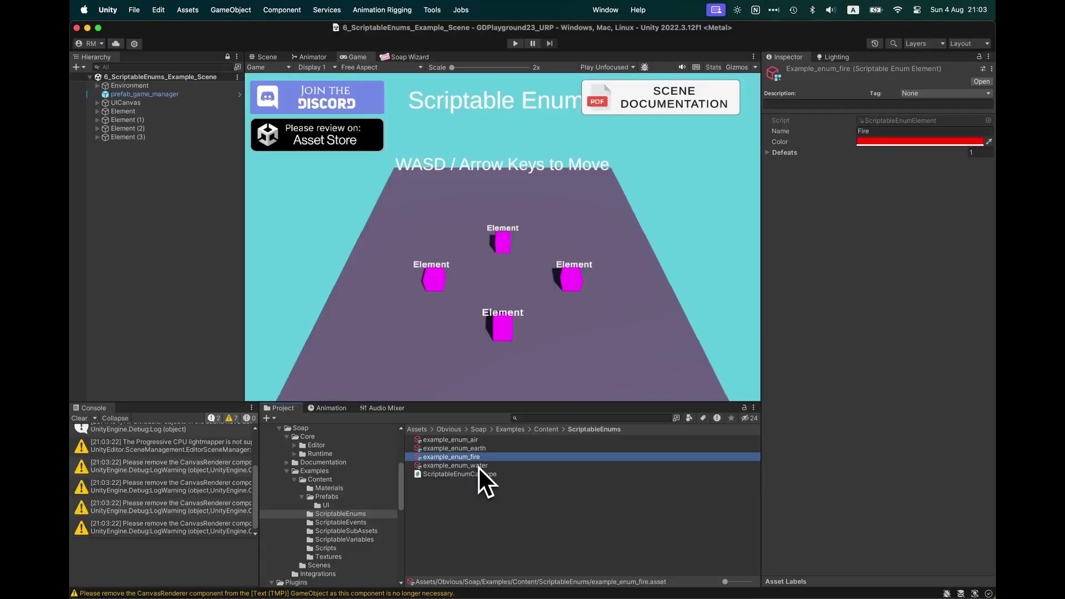
# Filter the Soap Wizard to enums and inspect example_enum_earth, example_enum_fire and example_enum_water
pyautogui.click(422, 56)
pyautogui.click(354, 106)
pyautogui.click(321, 136)
pyautogui.click(328, 125)
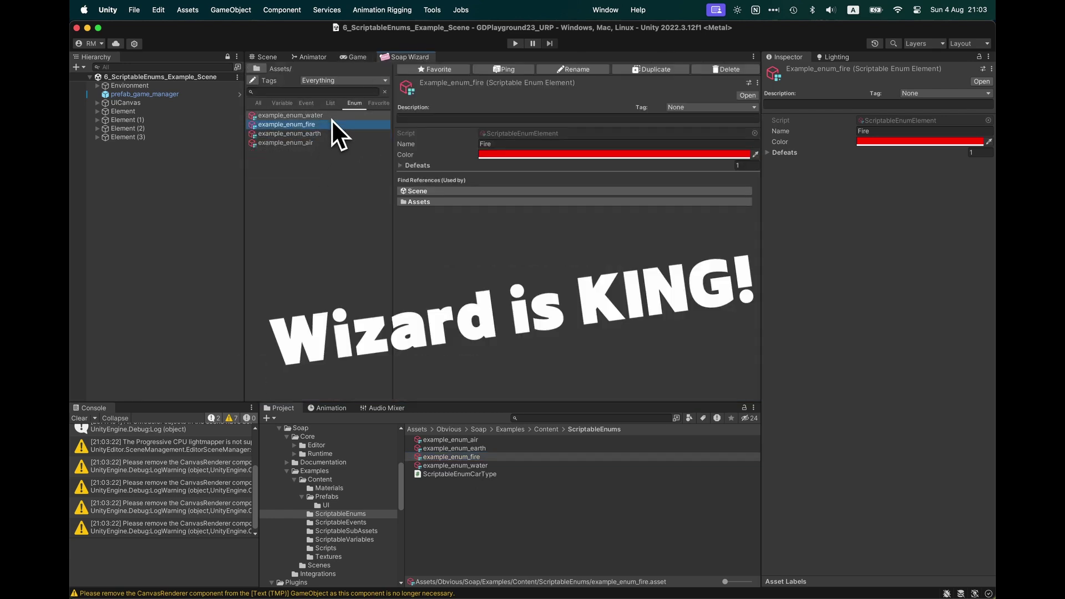
pyautogui.click(331, 118)
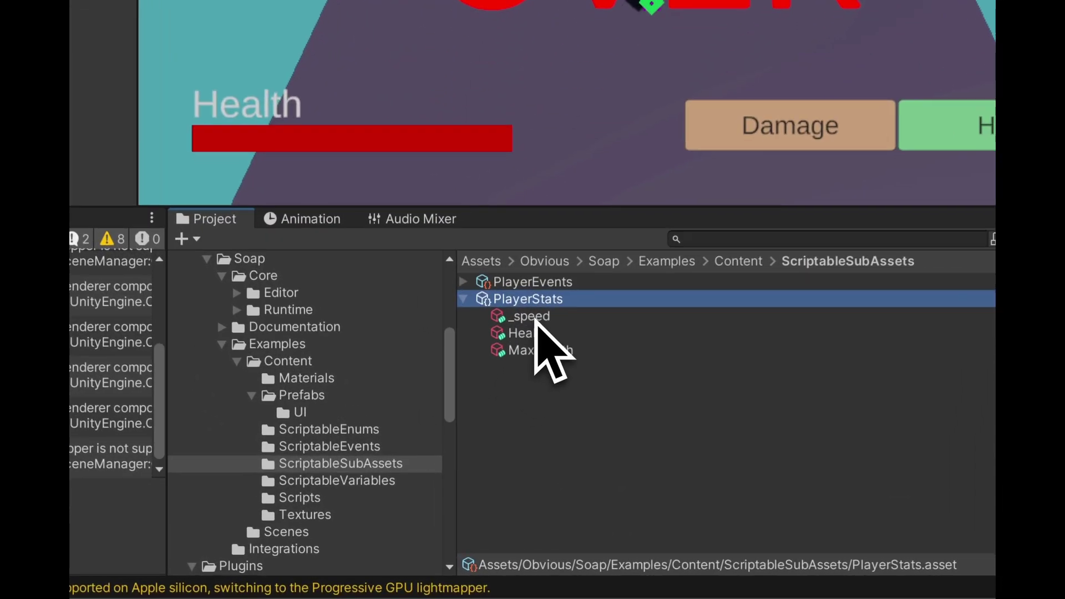
# Select the PlayerStats sub-assets _speed, Health and MaxHealth in turn
pyautogui.click(534, 317)
pyautogui.click(537, 332)
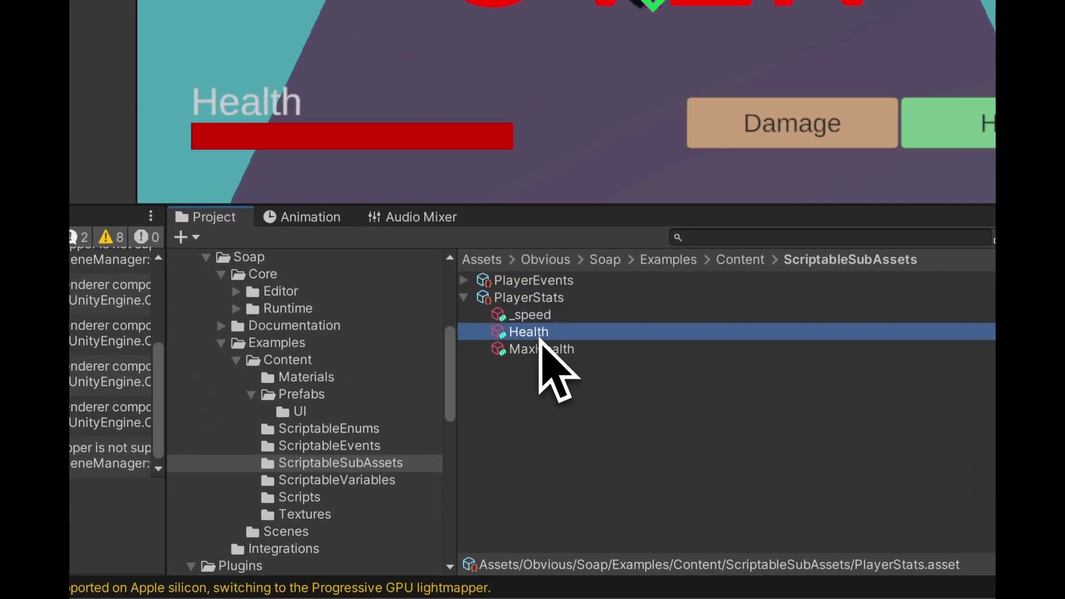
pyautogui.click(538, 348)
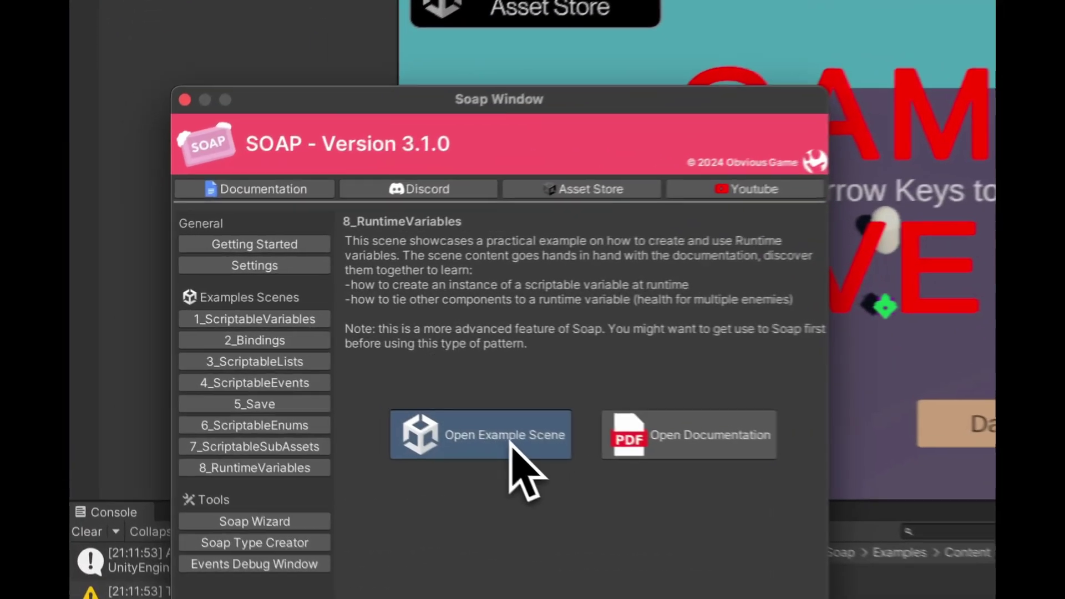
# Open and play 8_RuntimeVariables, close the SOAP window, and move the player with WASD
pyautogui.click(302, 365)
pyautogui.click(645, 74)
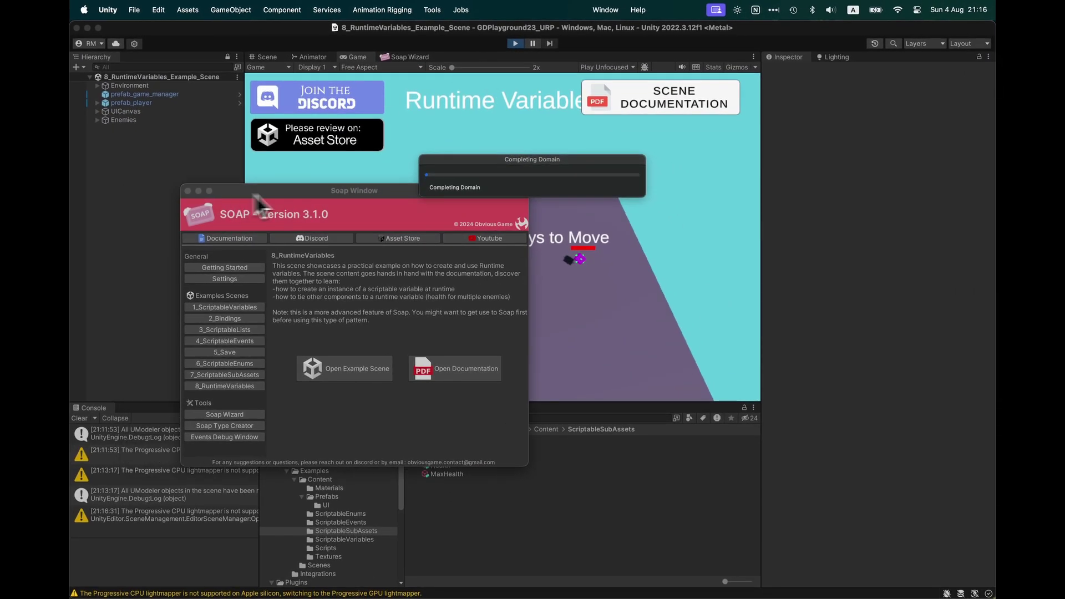
pyautogui.click(195, 204)
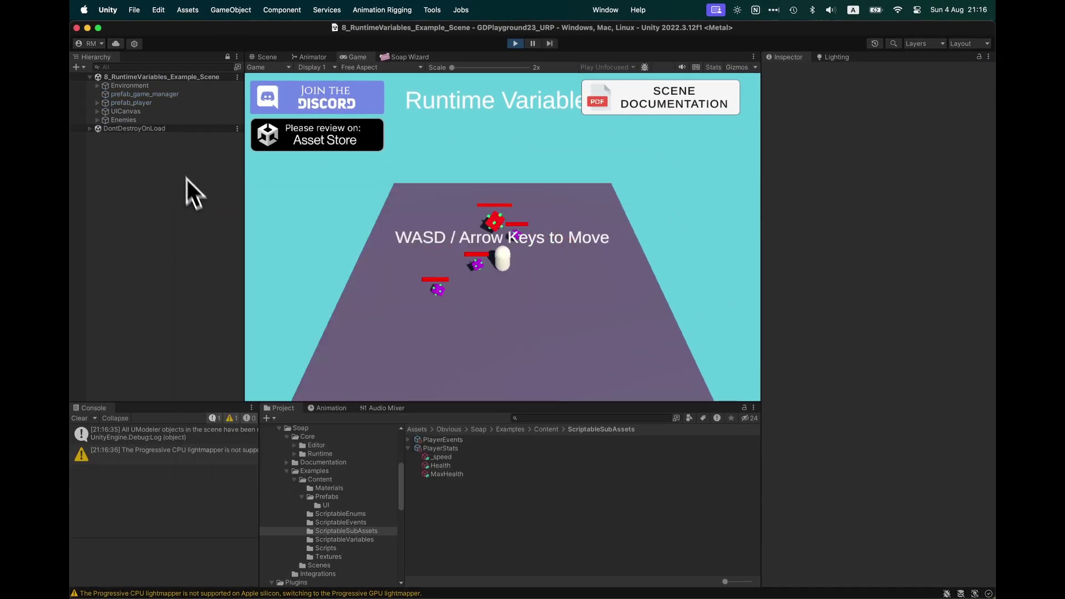
pyautogui.press('s')
pyautogui.press('a')
pyautogui.press('d')
pyautogui.press('w')
pyautogui.press('s')
pyautogui.press('d')
# Expand the Enemies group and inspect an enemy_runtime_variable's Runtime Health component
pyautogui.click(98, 119)
pyautogui.click(124, 120)
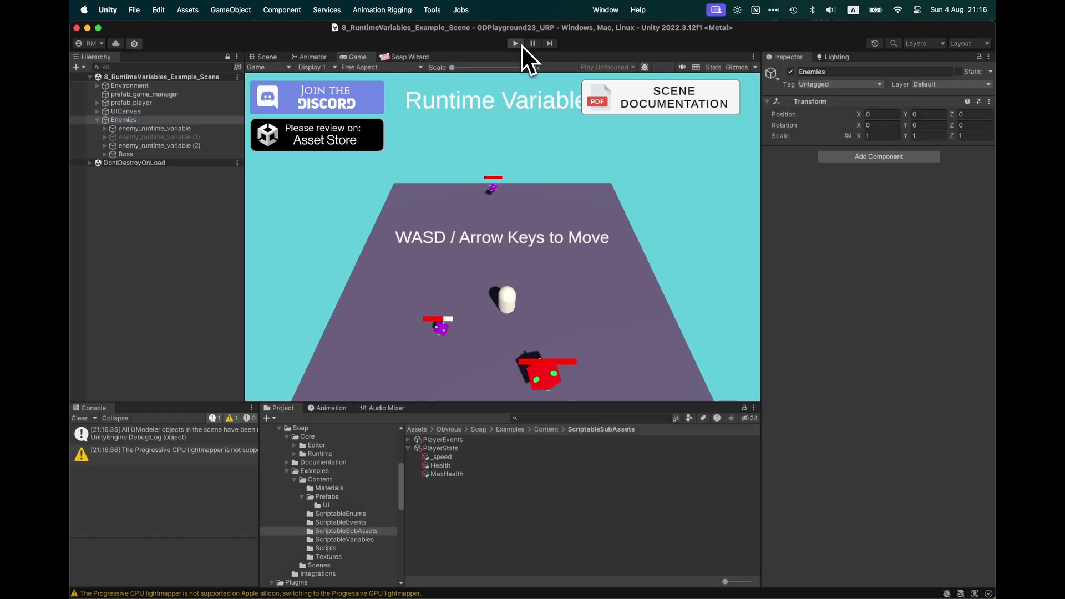
pyautogui.click(222, 128)
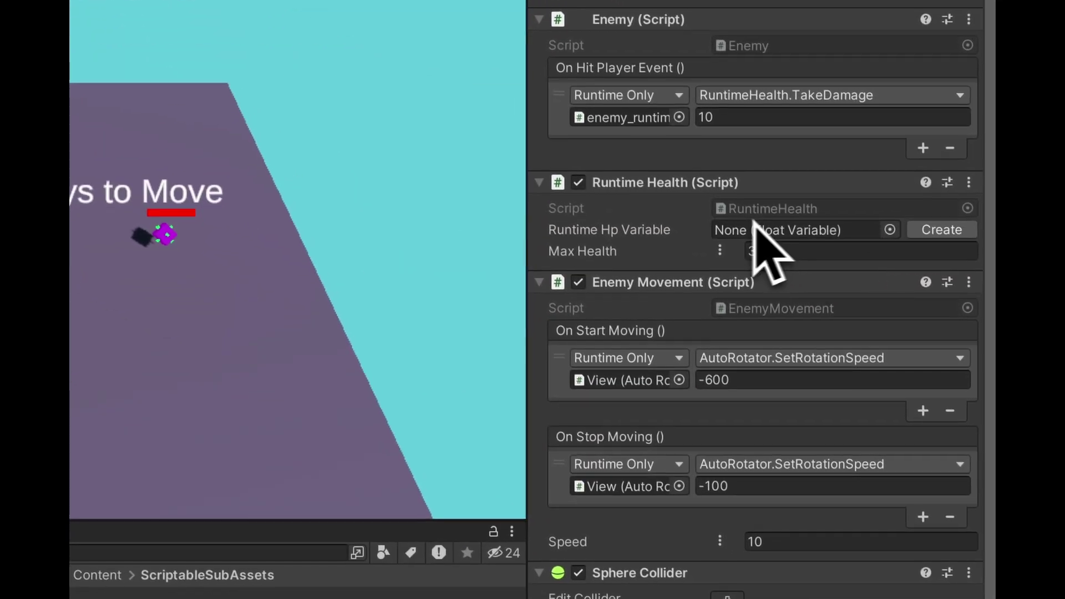